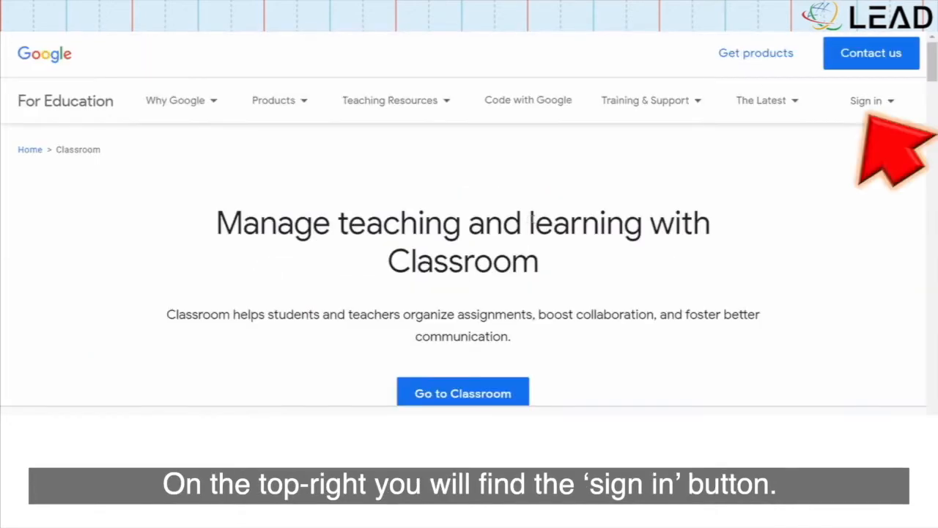
Sign in to Google Classroom with the school teacher account's e-mail and password
click(872, 101)
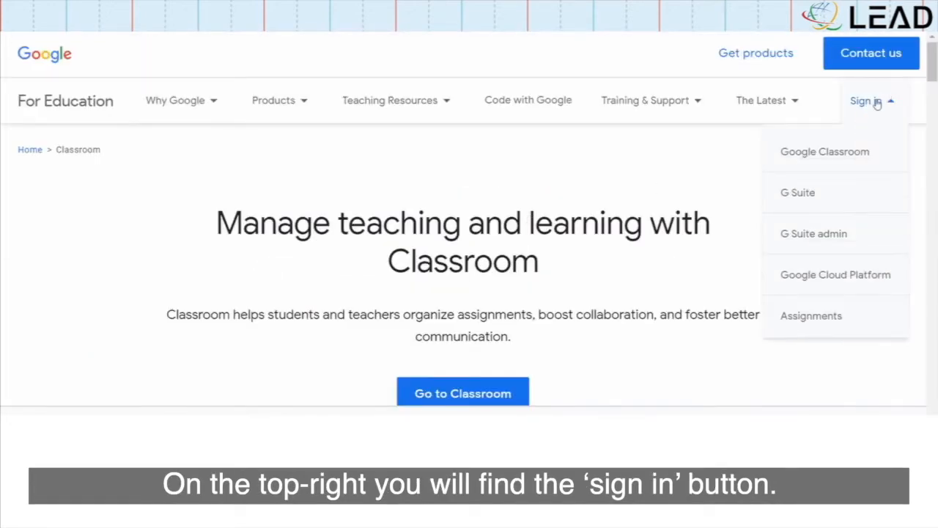
click(865, 153)
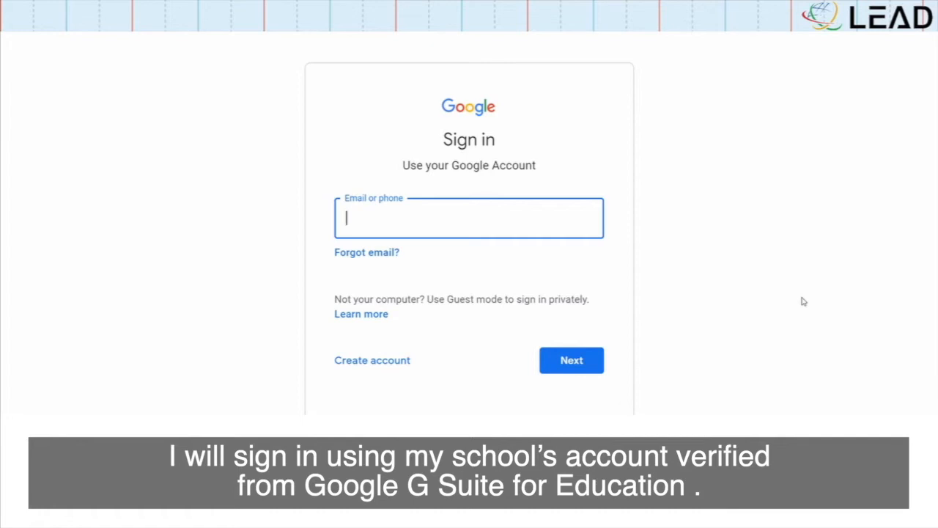
key(Return)
text(********)
key(Return)
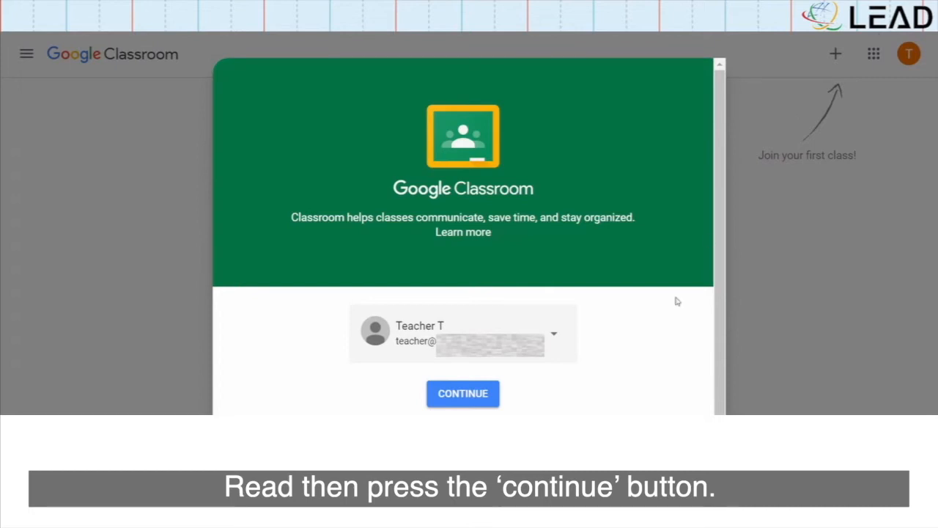
Accept the Classroom welcome message and pick the teacher role
click(468, 404)
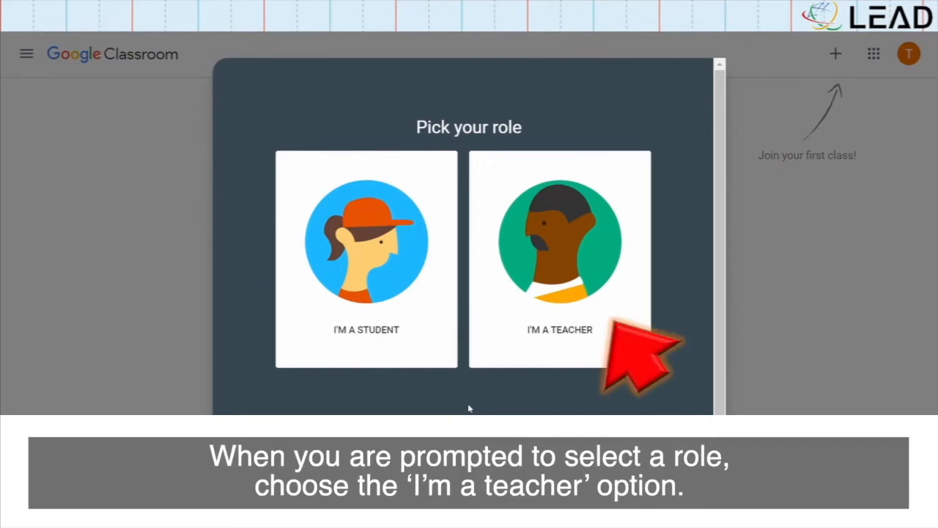
click(528, 332)
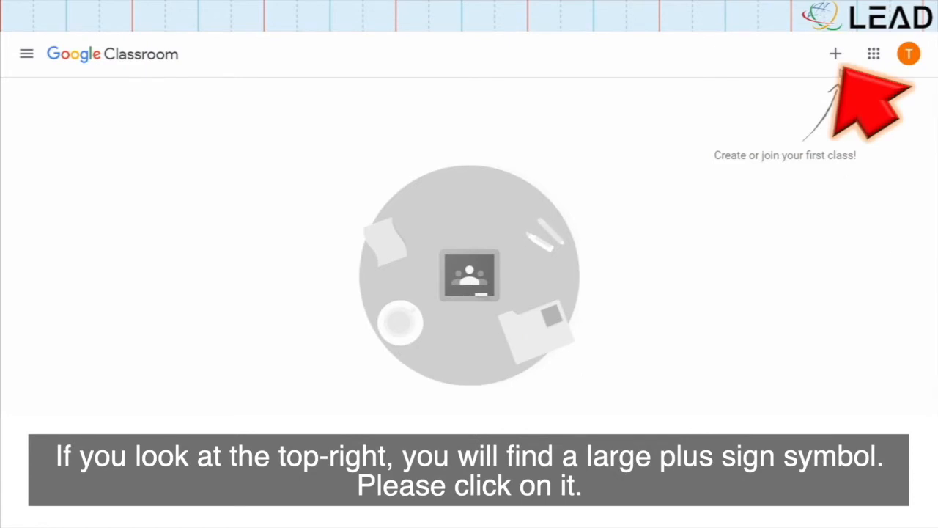
Create a new class named 'Lead-Google Classroom'
click(835, 57)
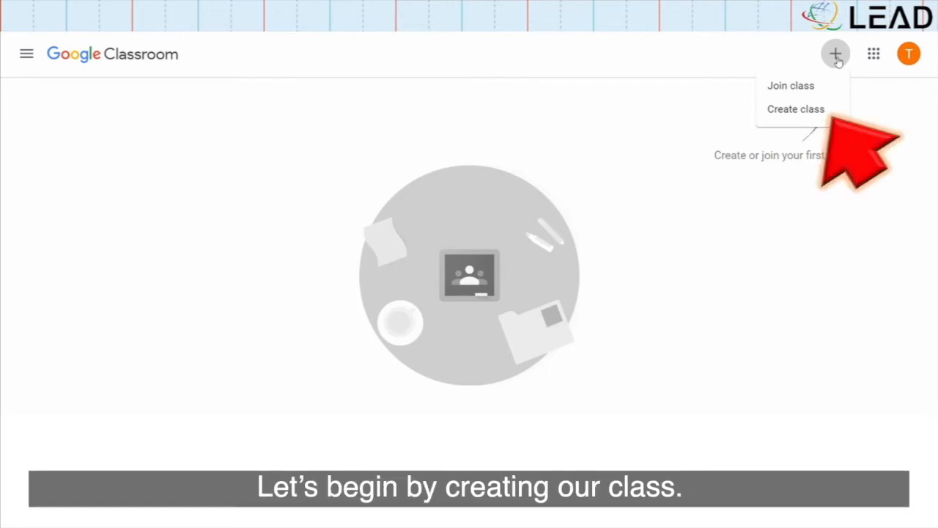
click(812, 114)
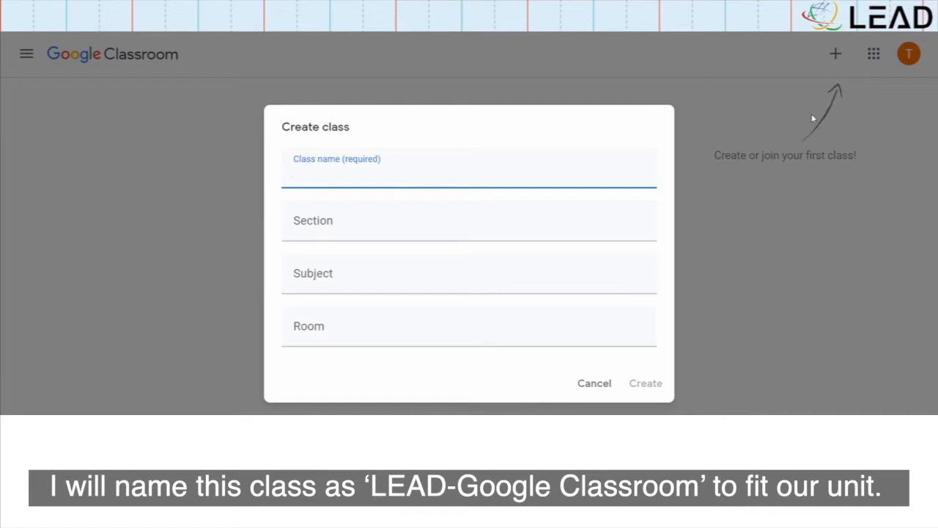
text(Lead-Google)
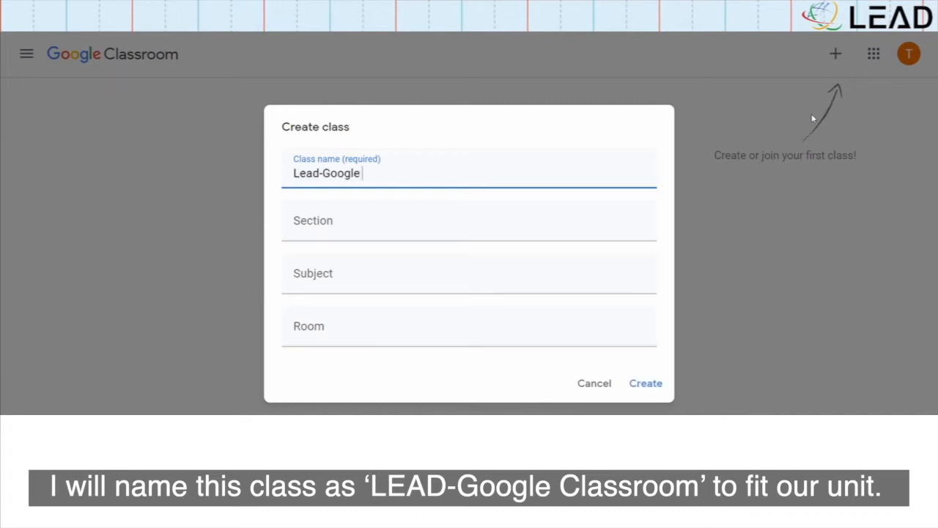
text( Classroom)
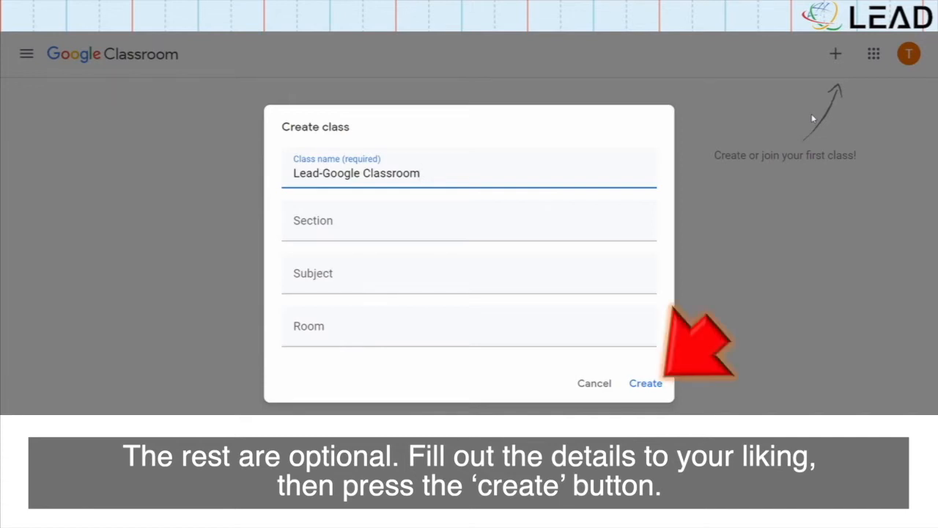
click(647, 385)
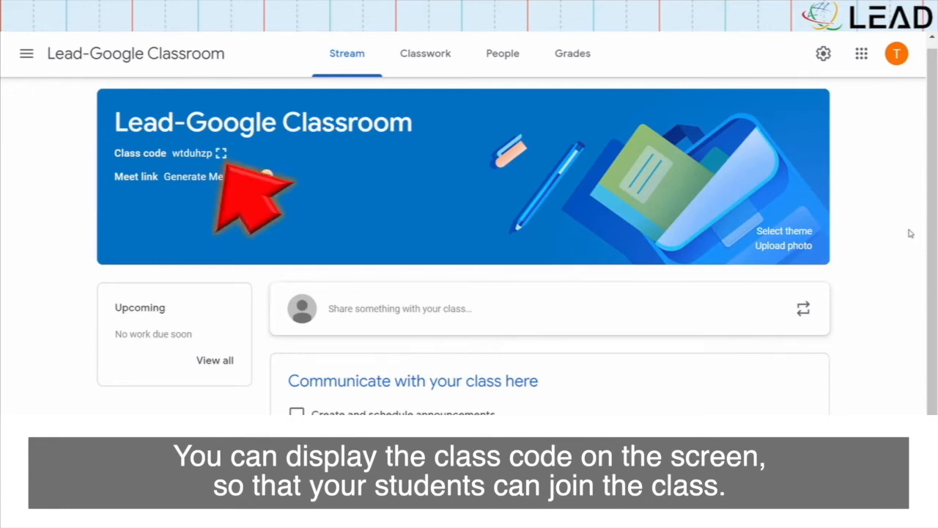
click(220, 152)
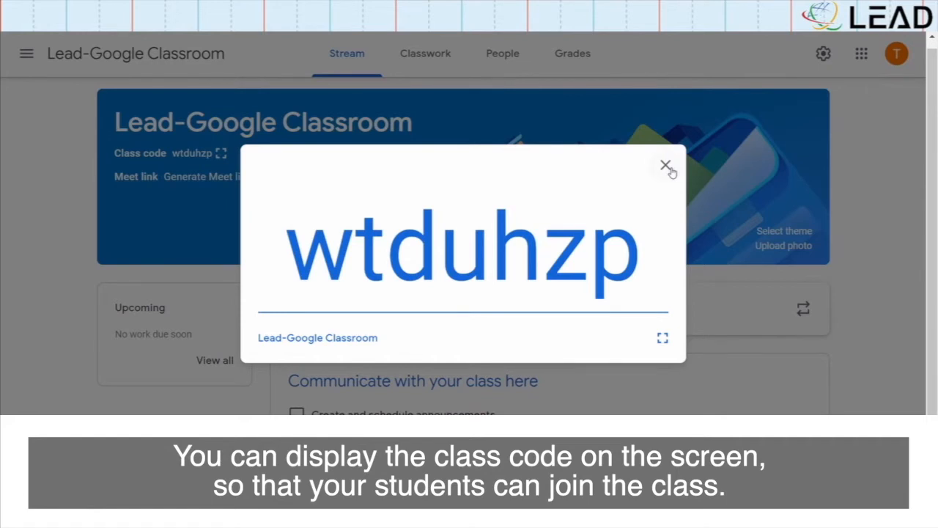
click(666, 165)
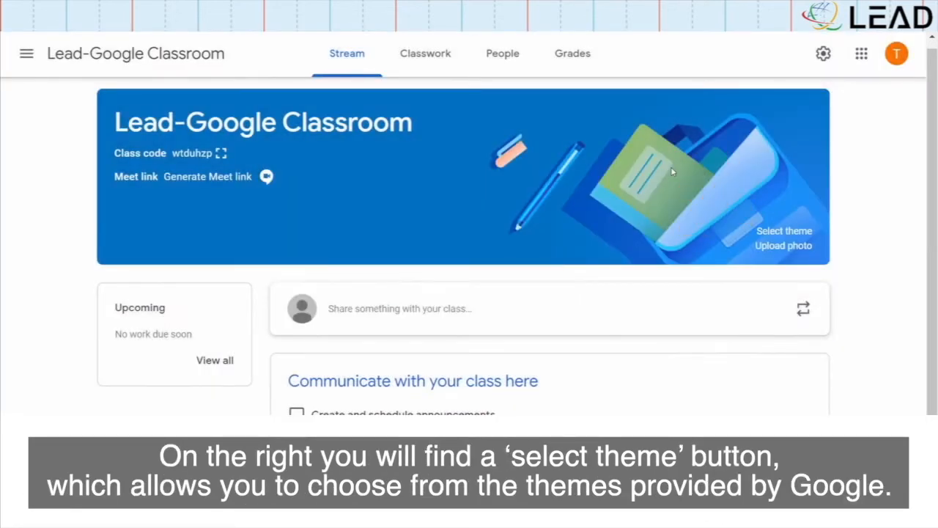
click(809, 234)
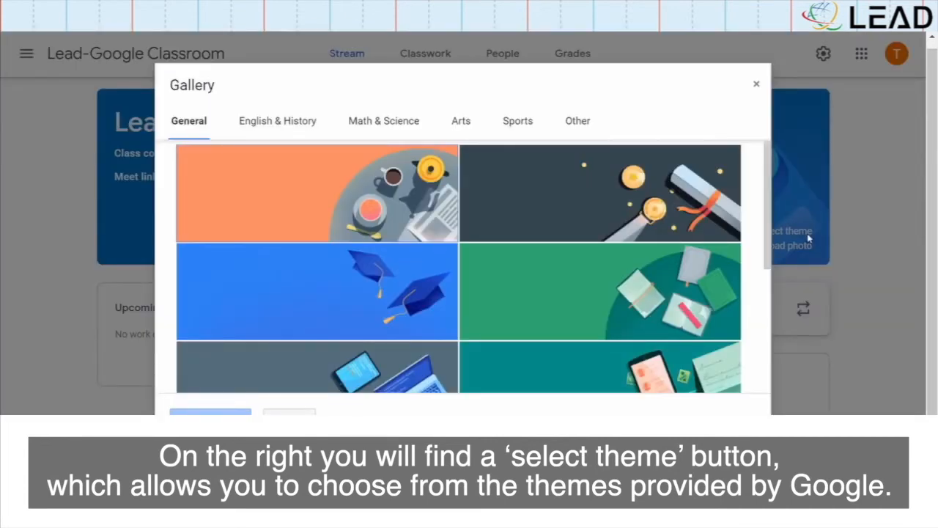
click(297, 122)
click(375, 124)
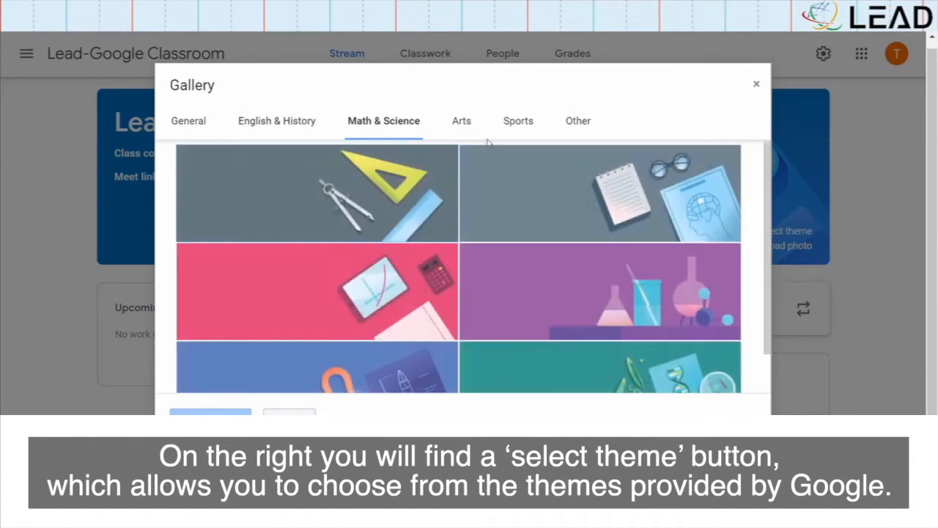
click(461, 123)
click(517, 125)
click(573, 124)
click(757, 83)
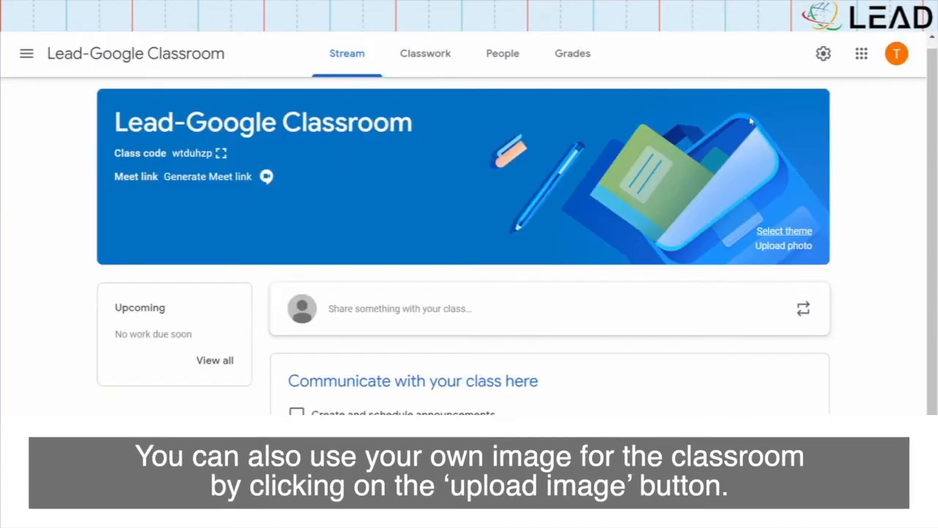
click(783, 249)
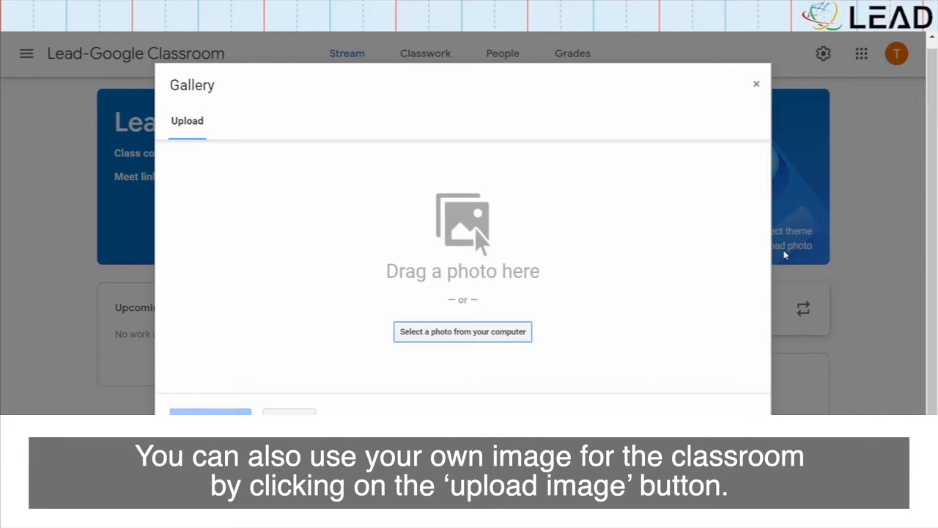
click(757, 84)
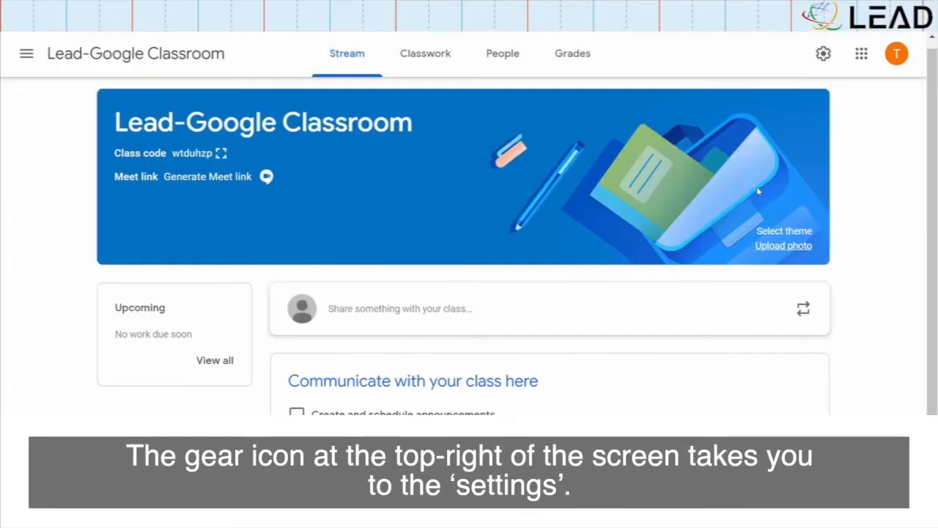
click(823, 54)
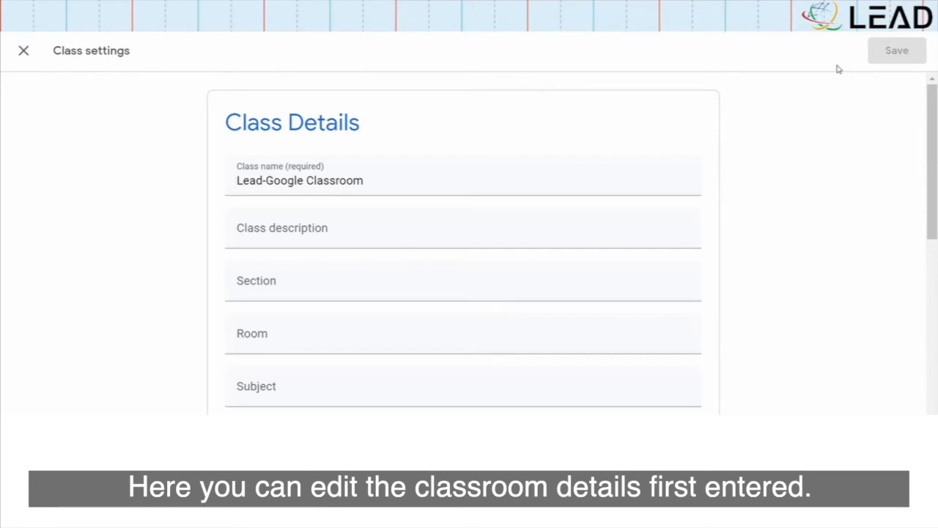
scroll(856, 200, down, 4)
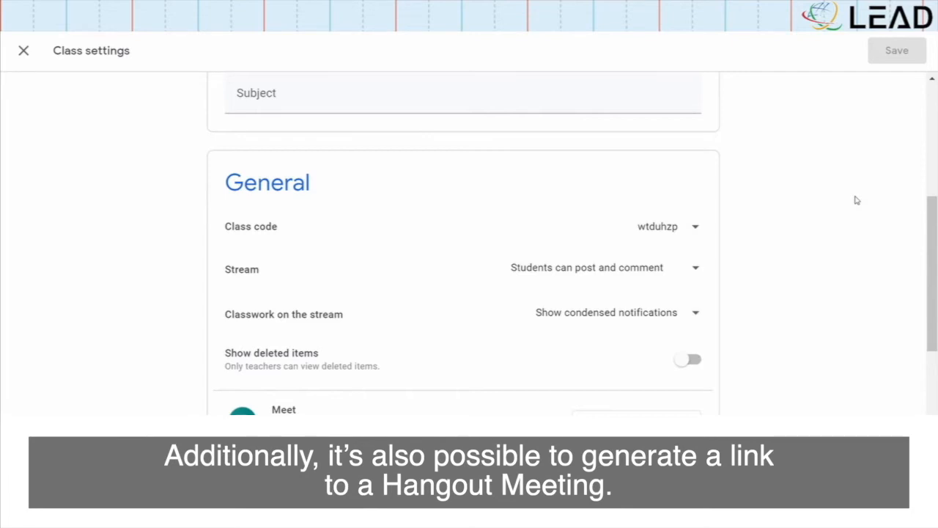
scroll(809, 327, down, 4)
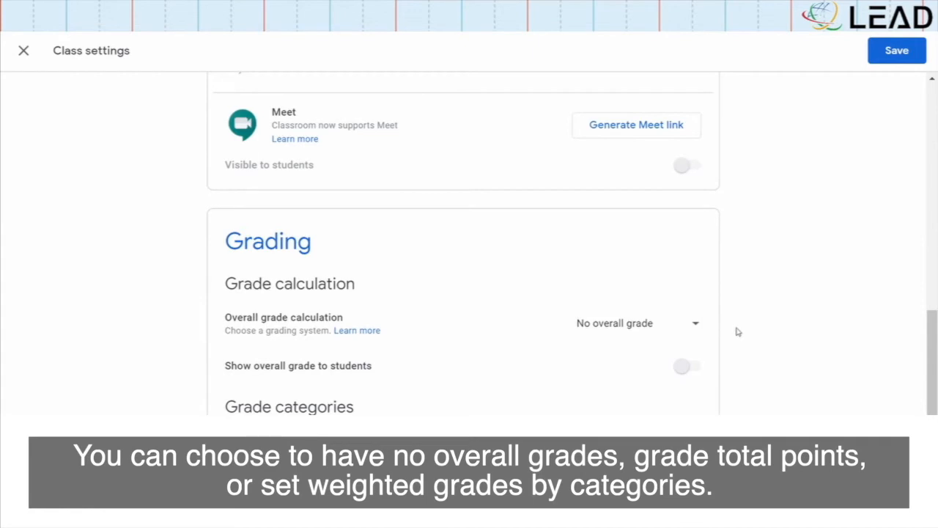
click(644, 326)
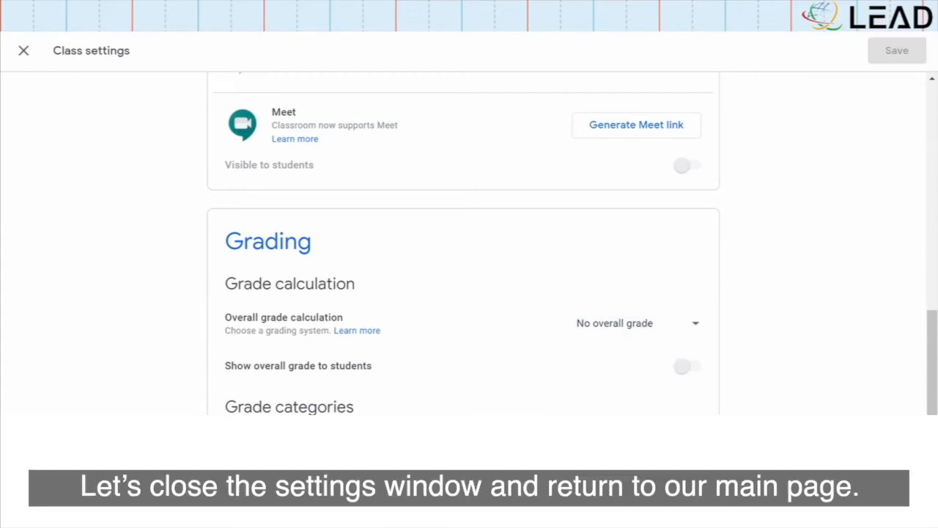
click(24, 50)
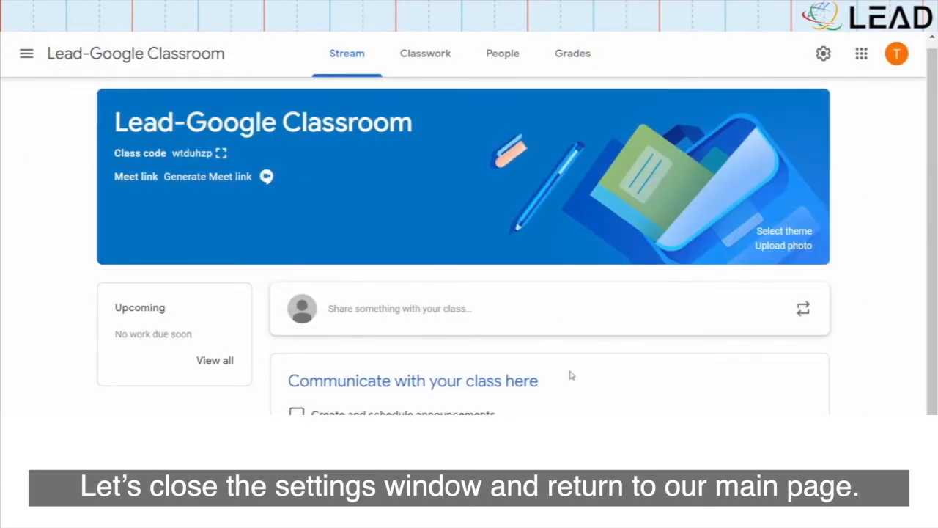
click(436, 68)
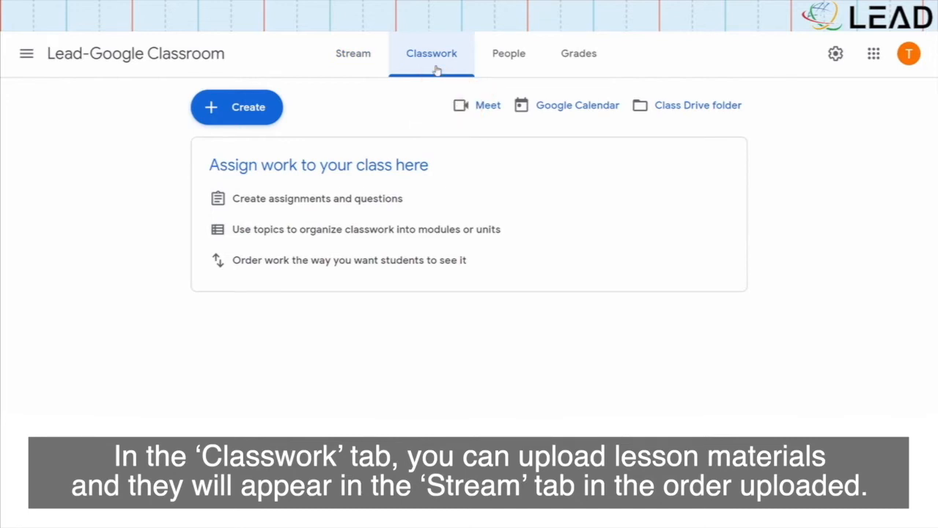
click(357, 59)
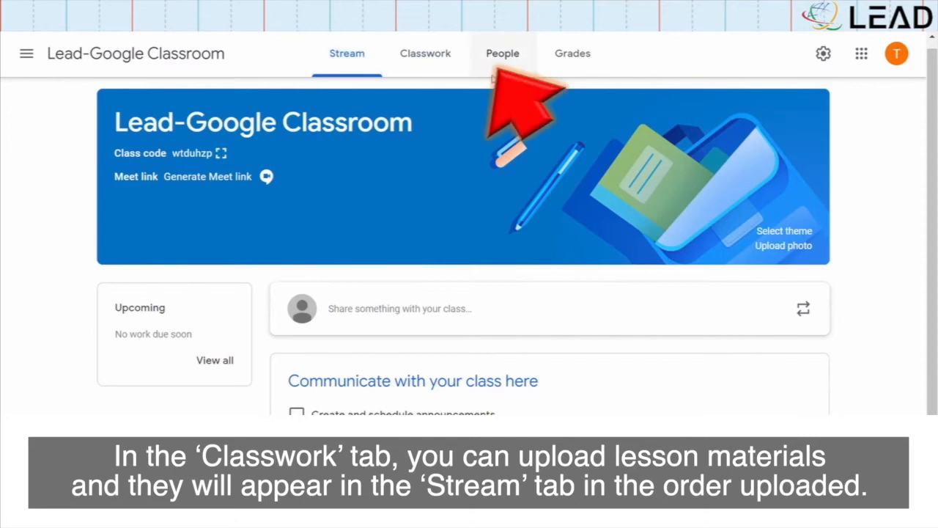
click(502, 58)
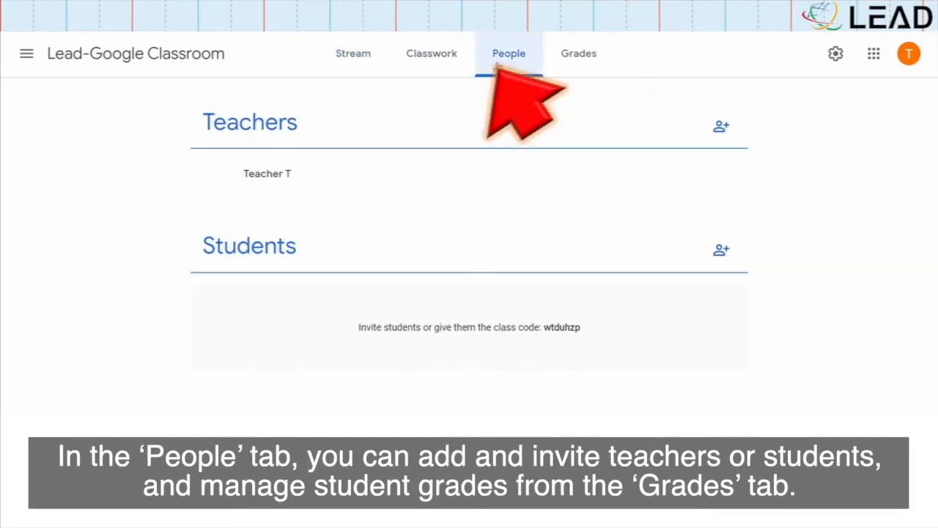
click(569, 64)
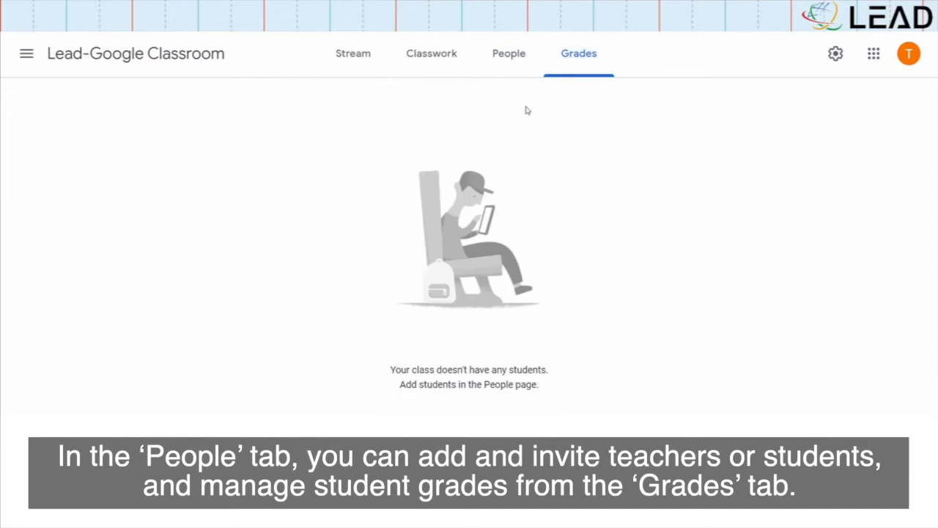
click(349, 55)
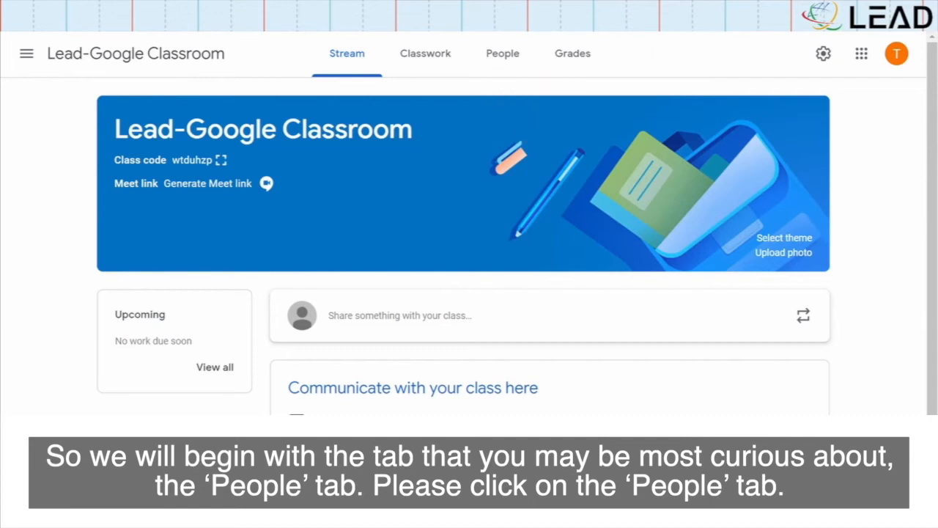
On the People page, invite a co-teacher and a student by their e-mail addresses
click(512, 68)
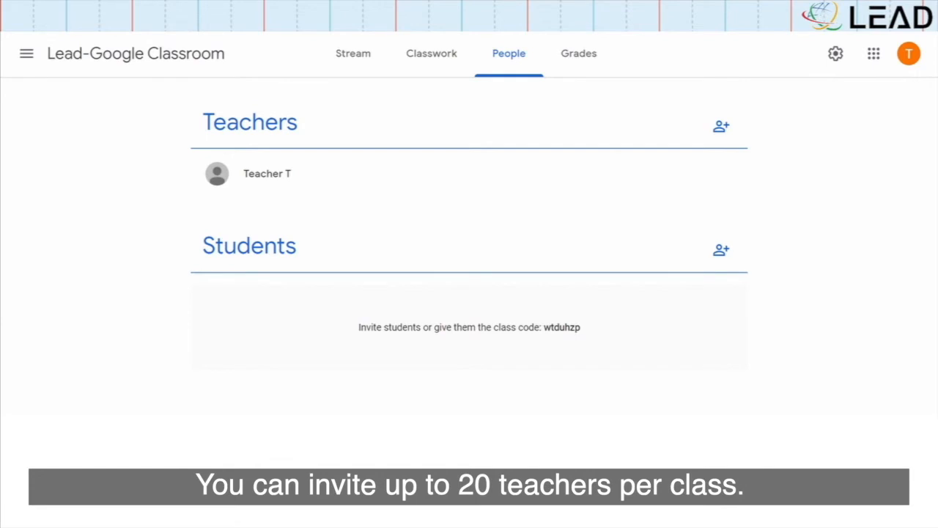
click(722, 126)
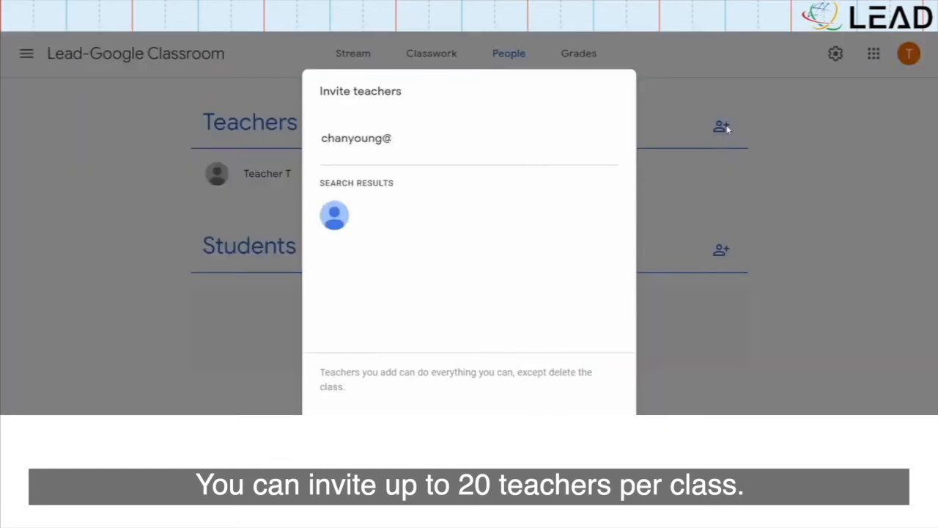
key(Return)
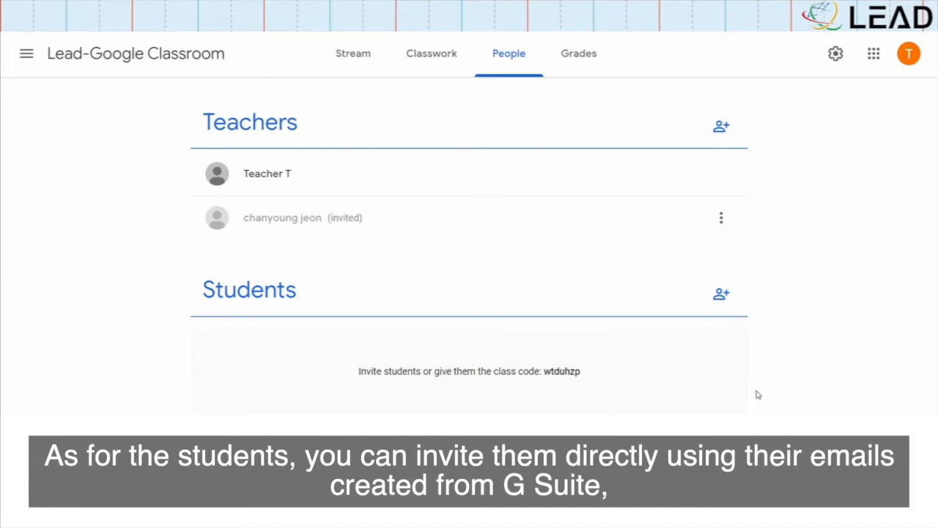
click(721, 294)
text(student1@)
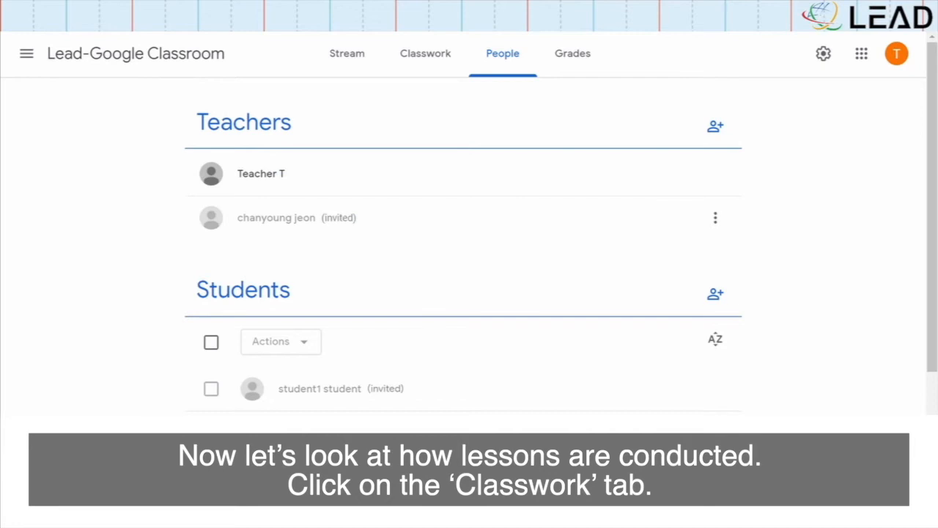
Add the topic 'How to use Google classroom' on the Classwork page
click(438, 69)
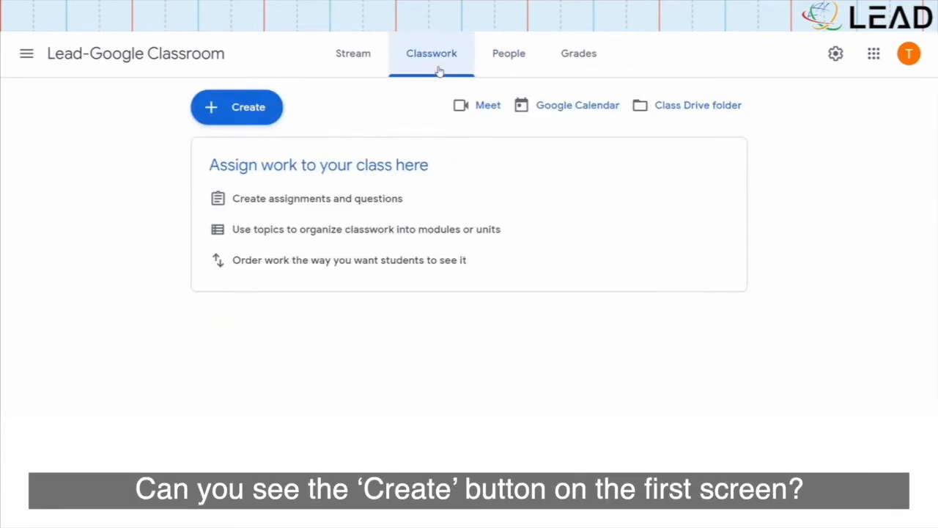
click(272, 107)
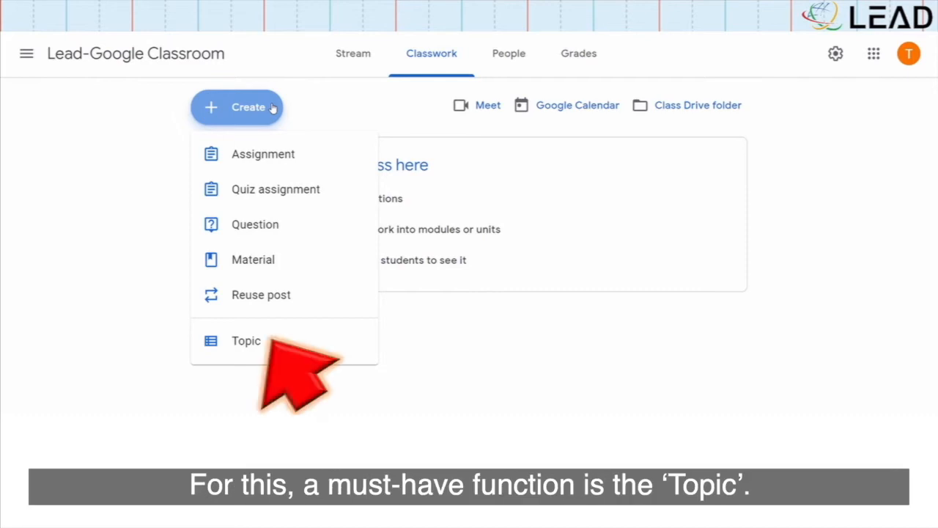
click(303, 341)
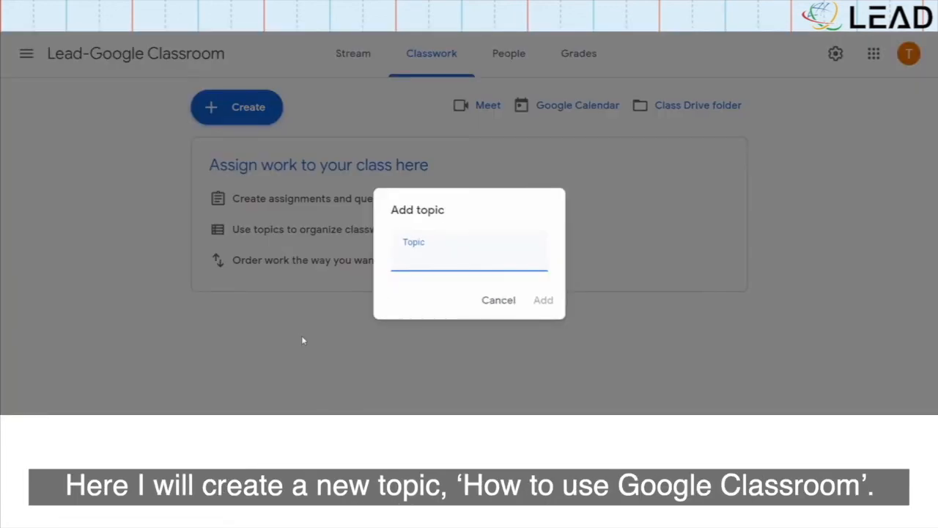
text(How to use Google classroom)
key(Return)
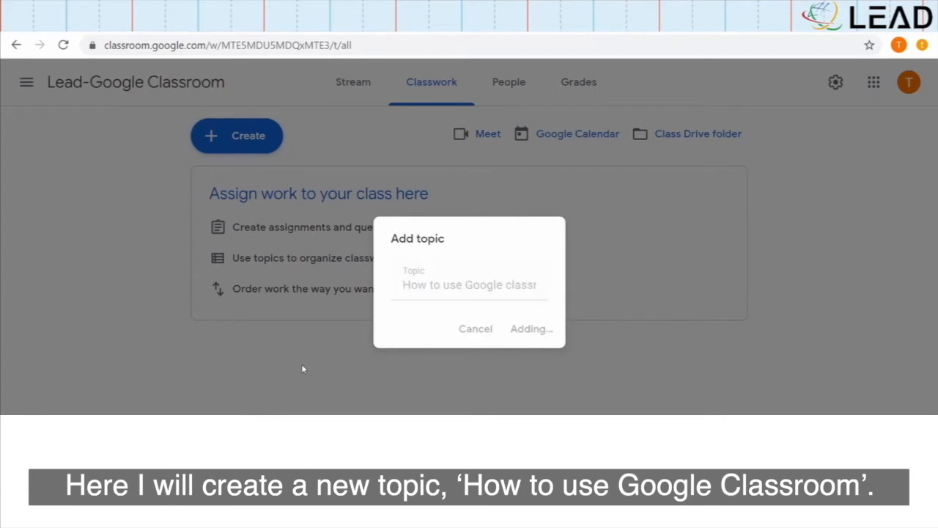
click(325, 135)
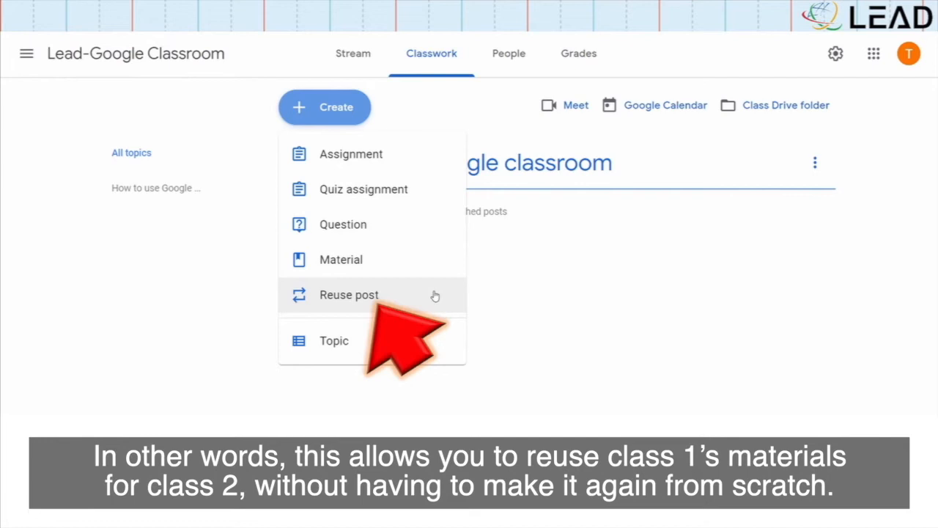
Reuse the Object post from another class as a draft, then begin a blank material
click(434, 296)
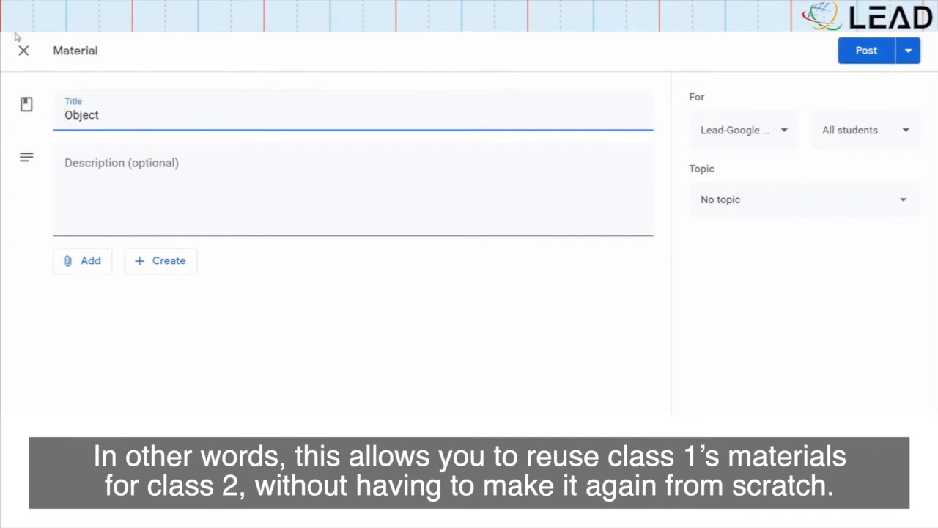
click(28, 56)
click(338, 116)
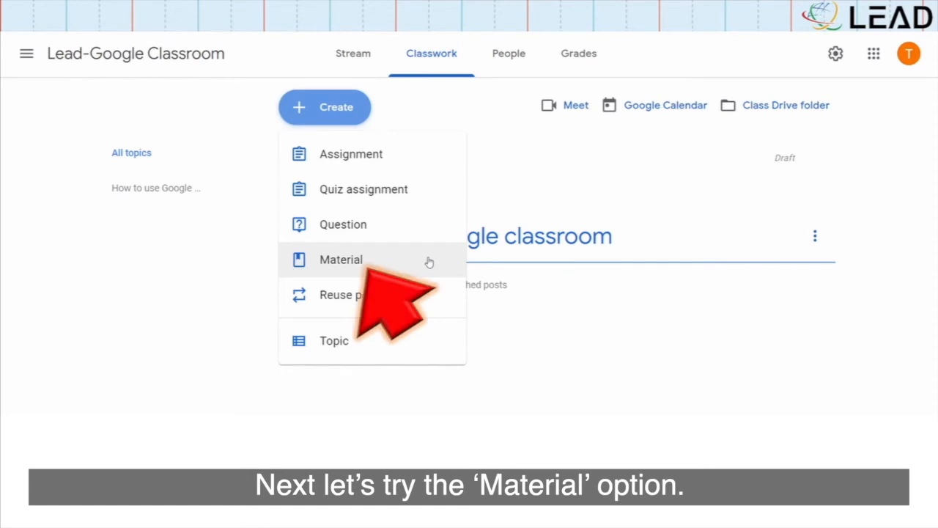
click(429, 262)
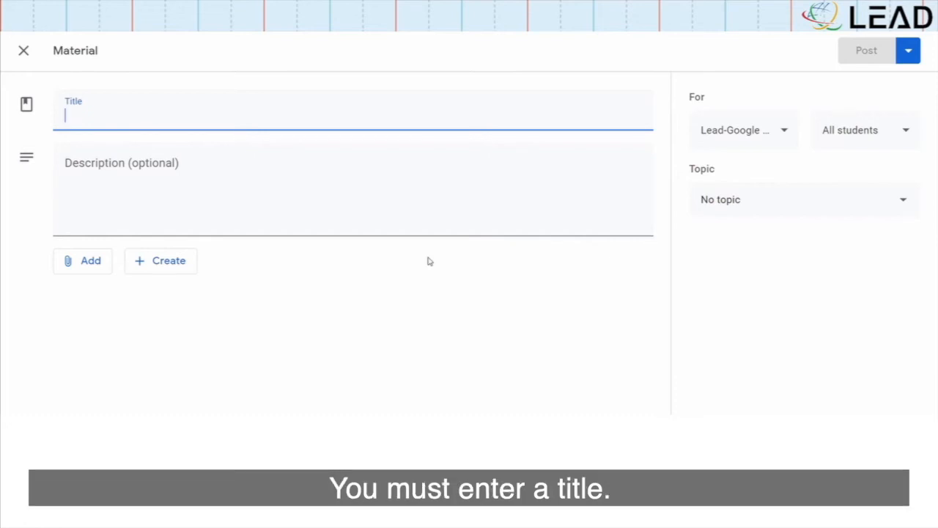
Title the material 'Hi there' with description 'Hello everyone:)' and browse attachment options
text(Hi there)
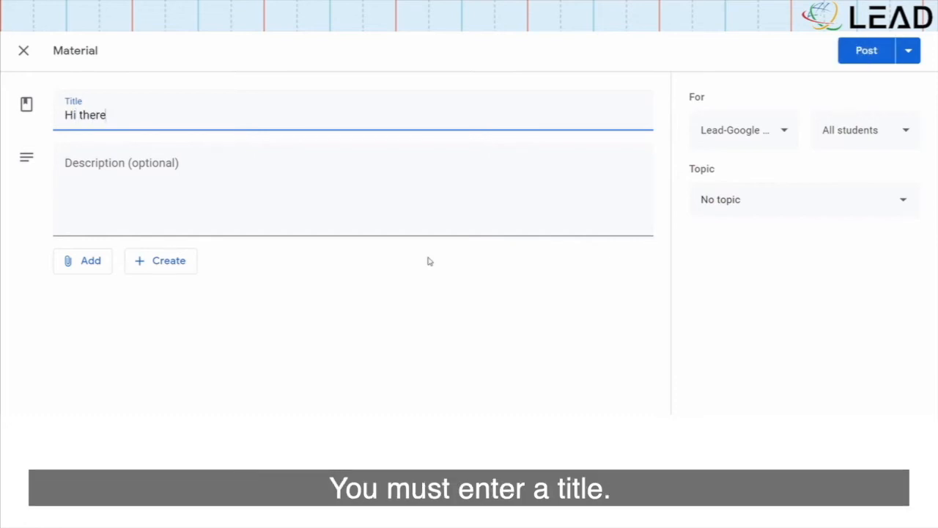
key(Tab)
text(Hello everyone:))
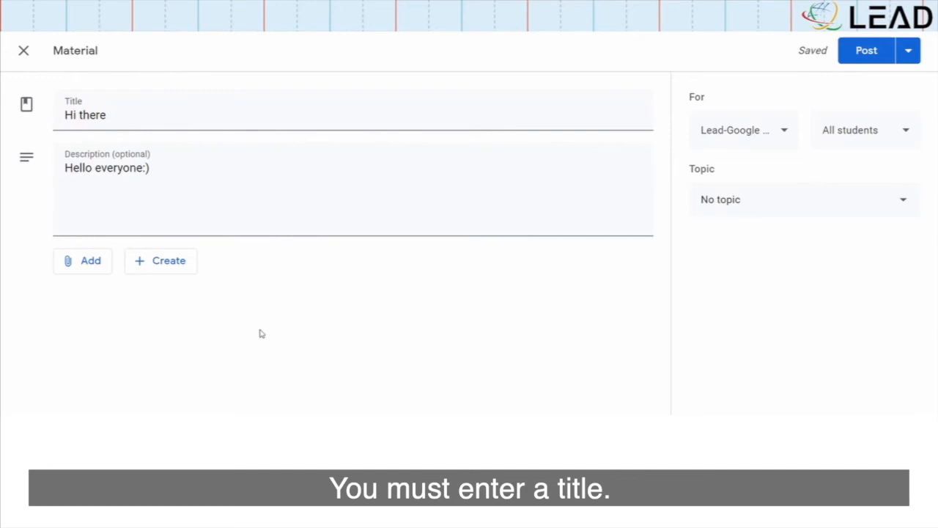
click(107, 268)
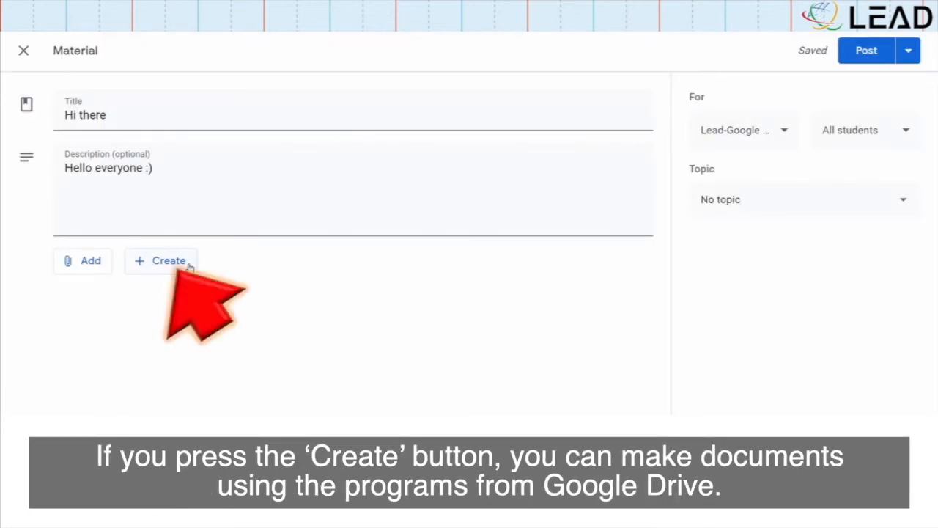
click(189, 268)
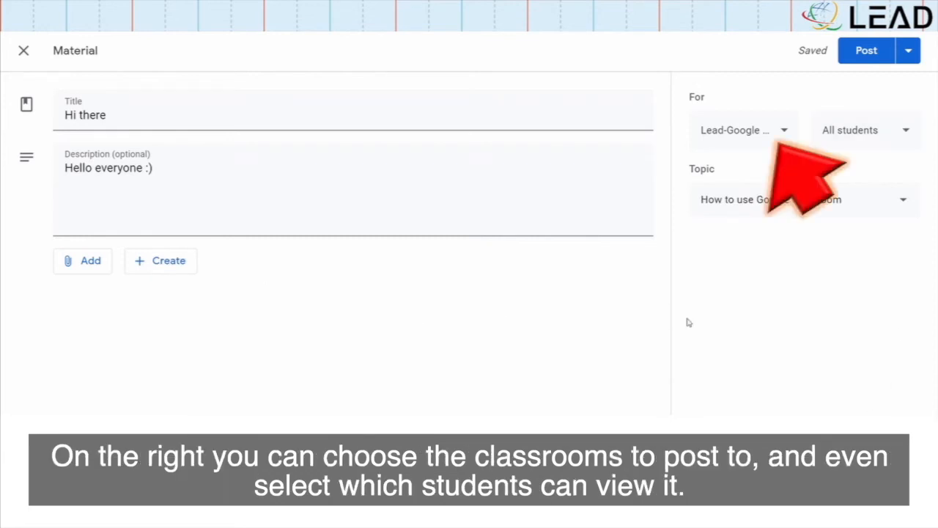
Target the Lead-Google Classroom class and all students, with topic 'How to use Google classroom'
click(788, 142)
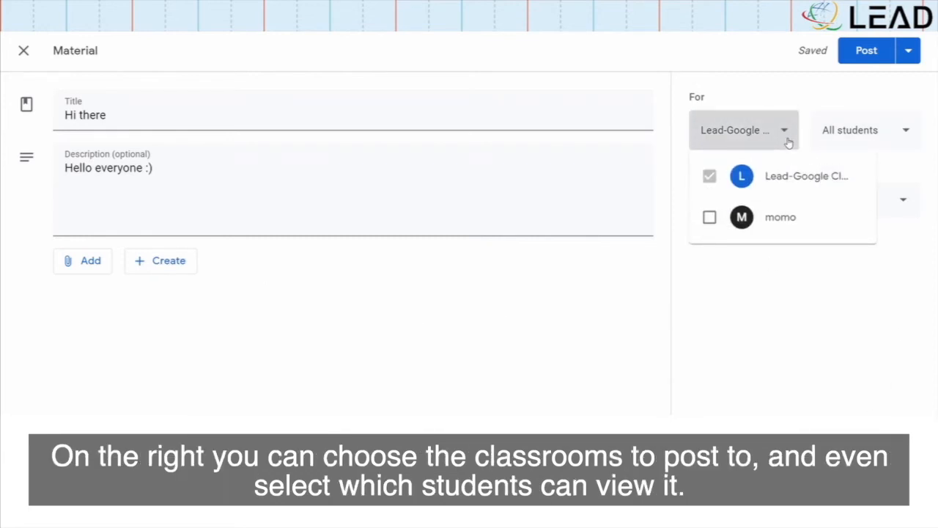
click(710, 217)
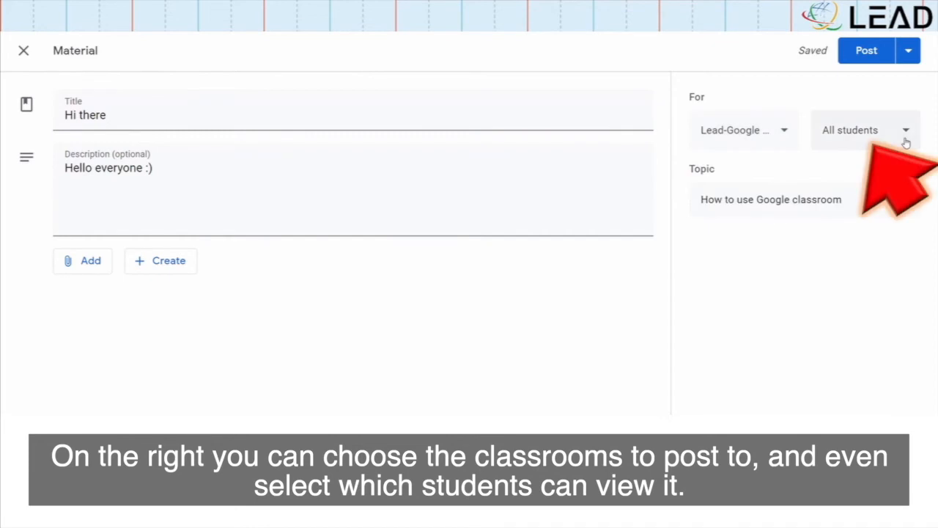
click(905, 139)
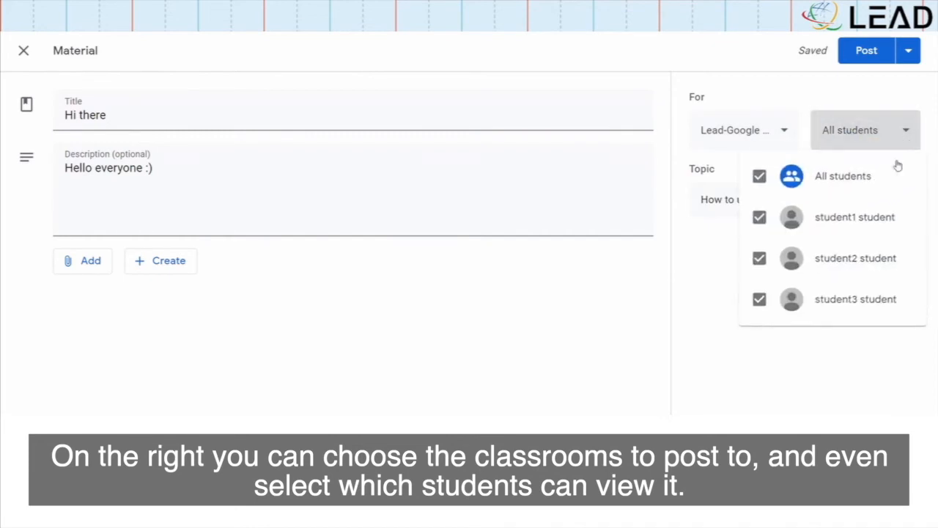
click(760, 177)
click(760, 217)
click(760, 259)
click(759, 300)
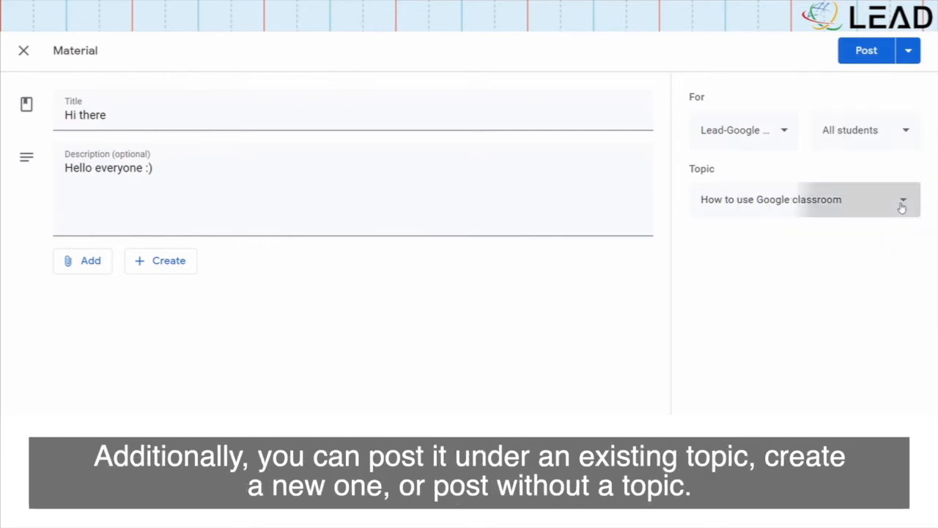
click(900, 205)
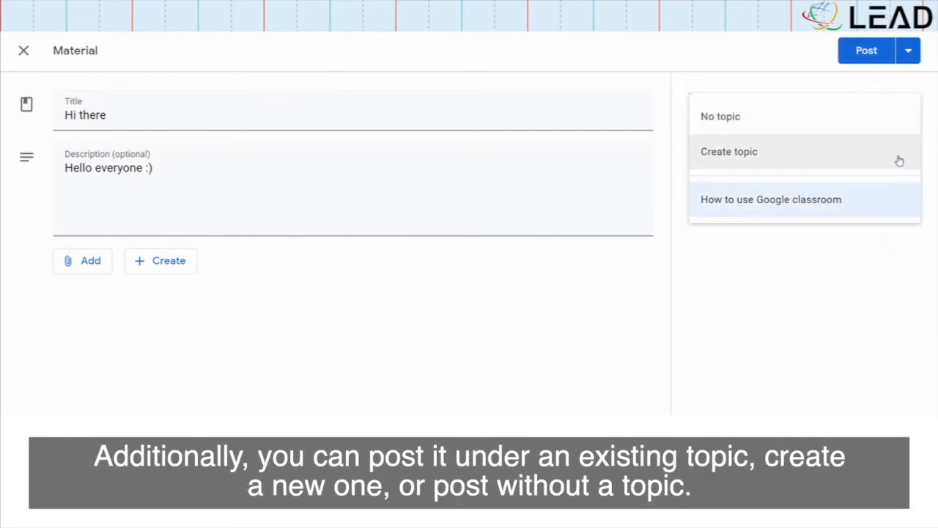
click(896, 214)
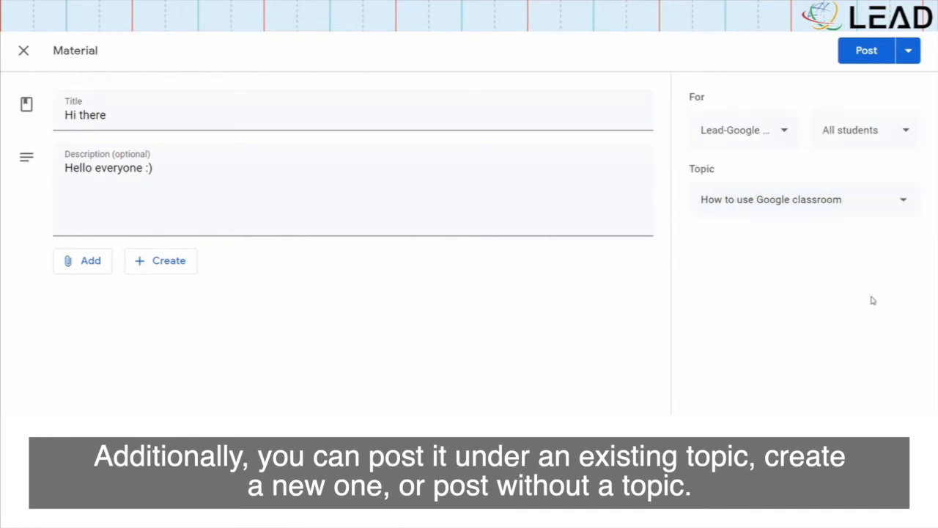
Check the Schedule option, then post the 'Hi there' material right away
click(913, 57)
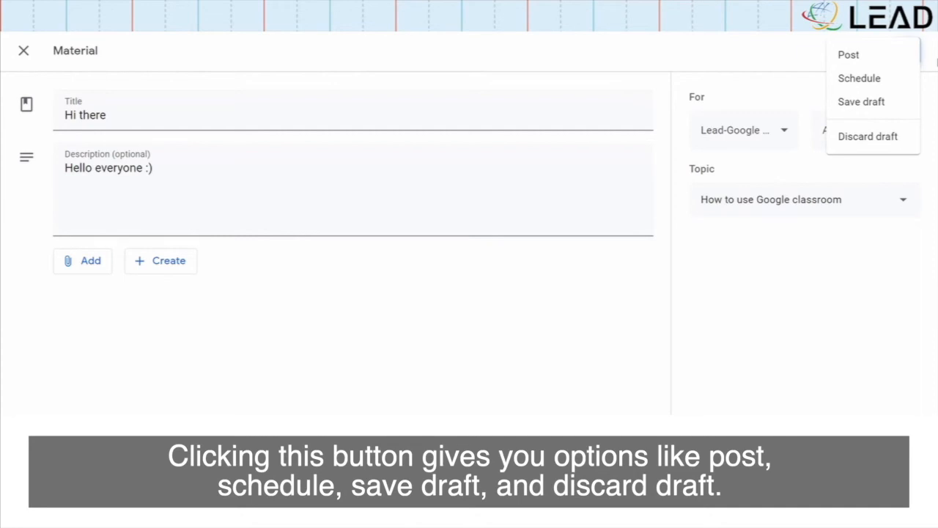
click(904, 81)
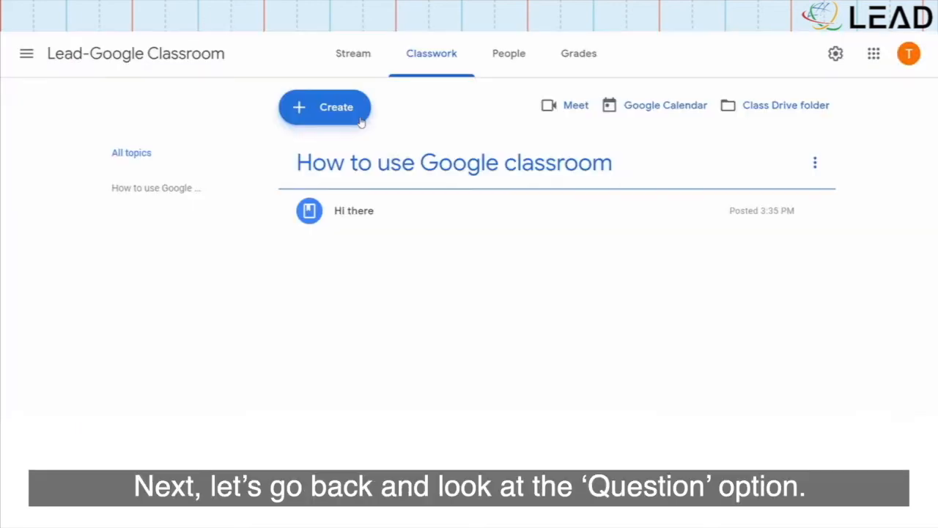
click(324, 107)
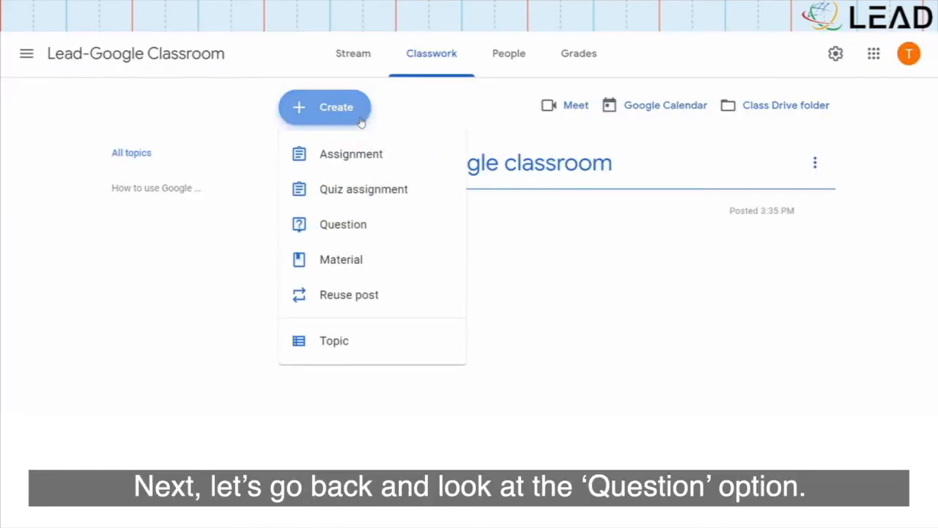
Start a multiple-choice question titled 'Do you understand?'
click(436, 221)
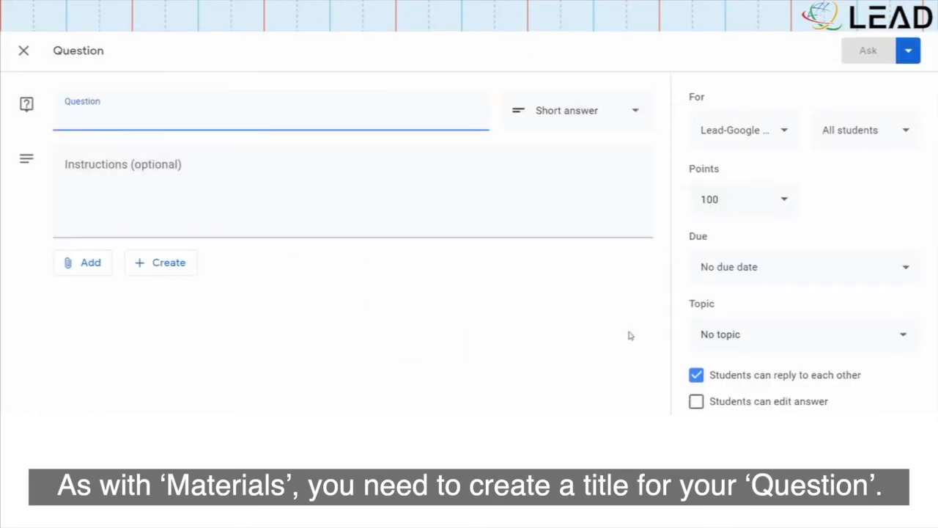
text(Do you un)
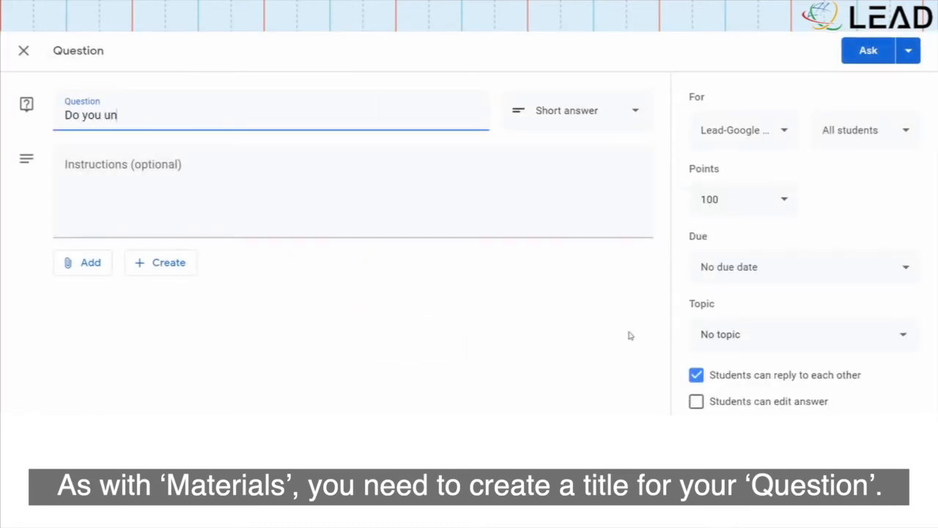
text(derstand?)
click(627, 335)
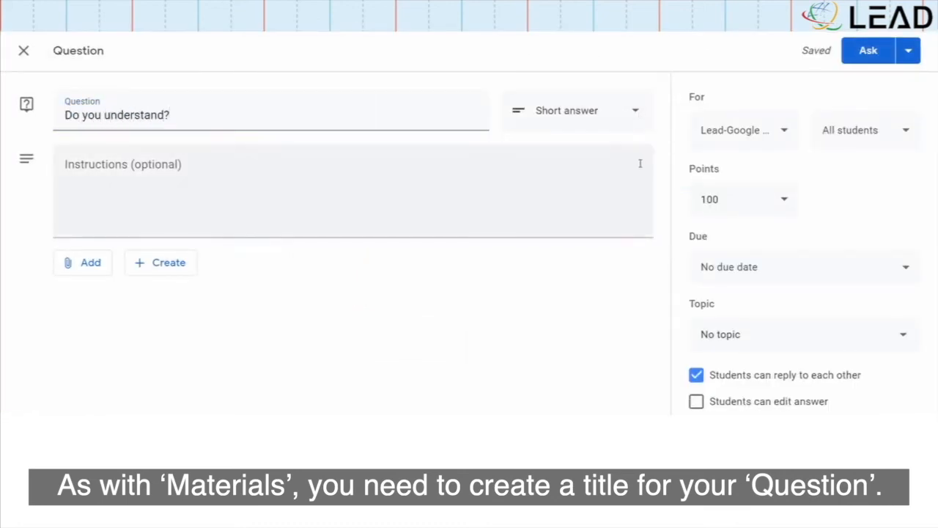
click(637, 116)
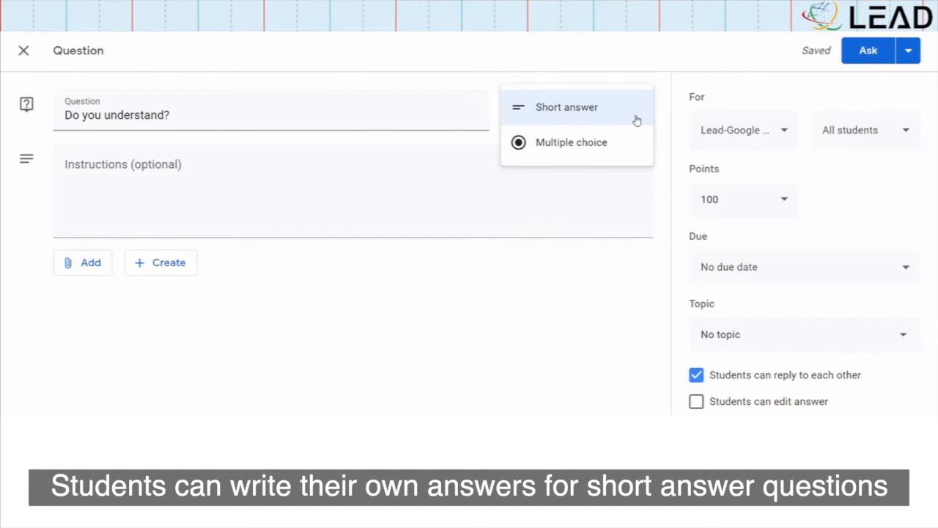
click(631, 144)
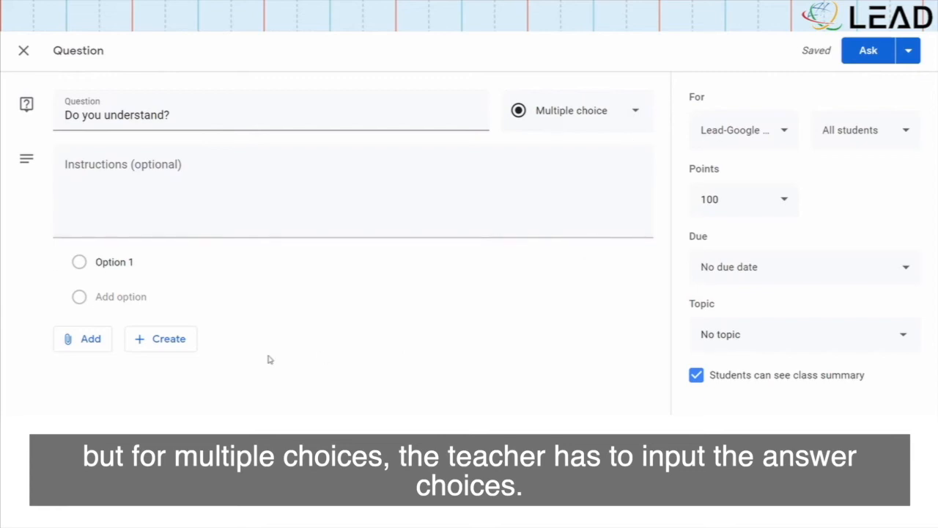
Enter the answer options 'Yes!' and 'No' and review the point value options
click(110, 261)
text(Yes!)
key(Return)
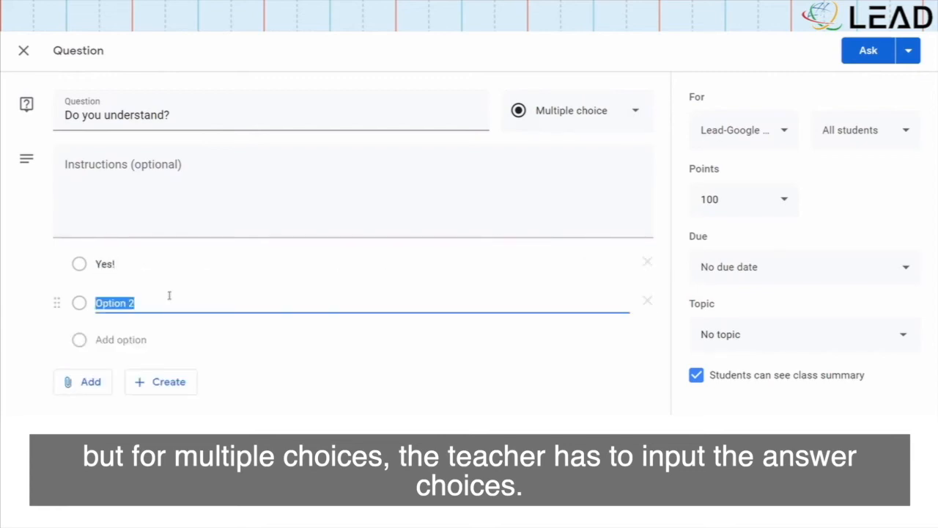
text(No)
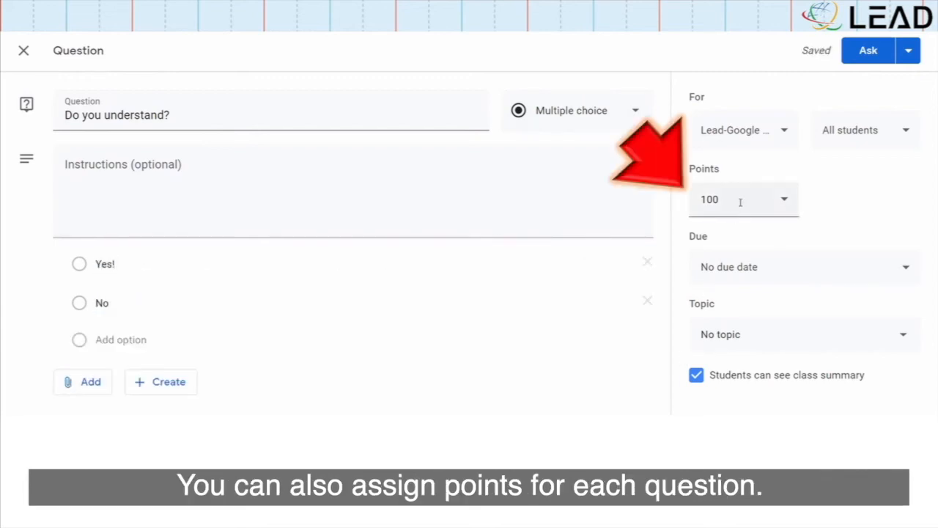
click(740, 202)
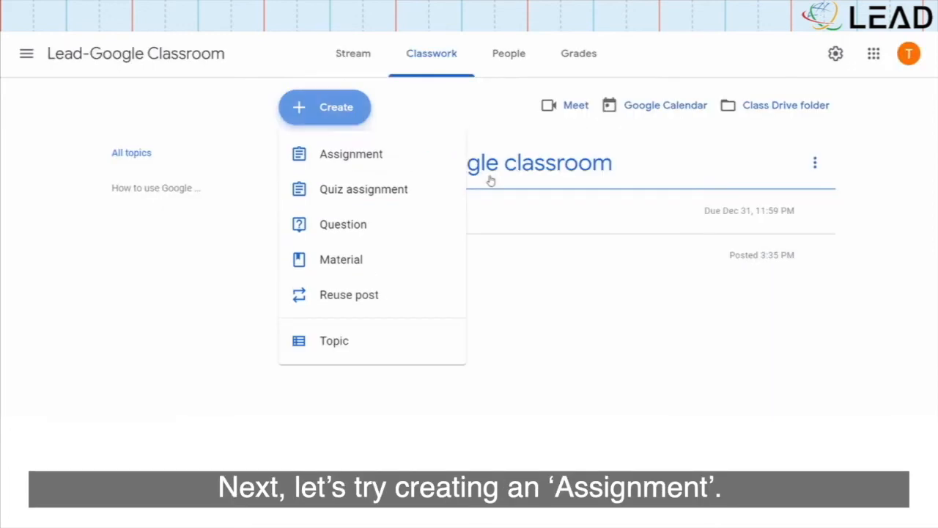
Create a new assignment titled 'Website' and attach the Untitled presentation from Google Drive
click(426, 154)
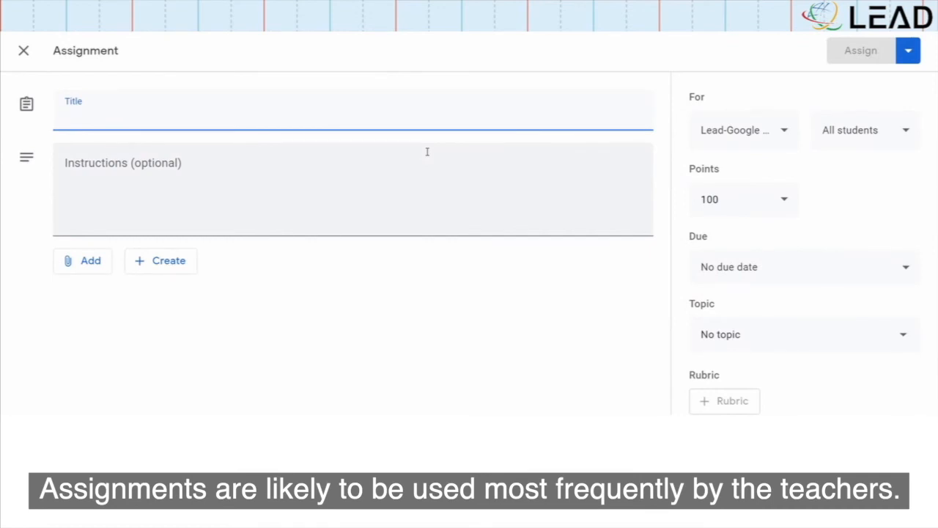
text(Website)
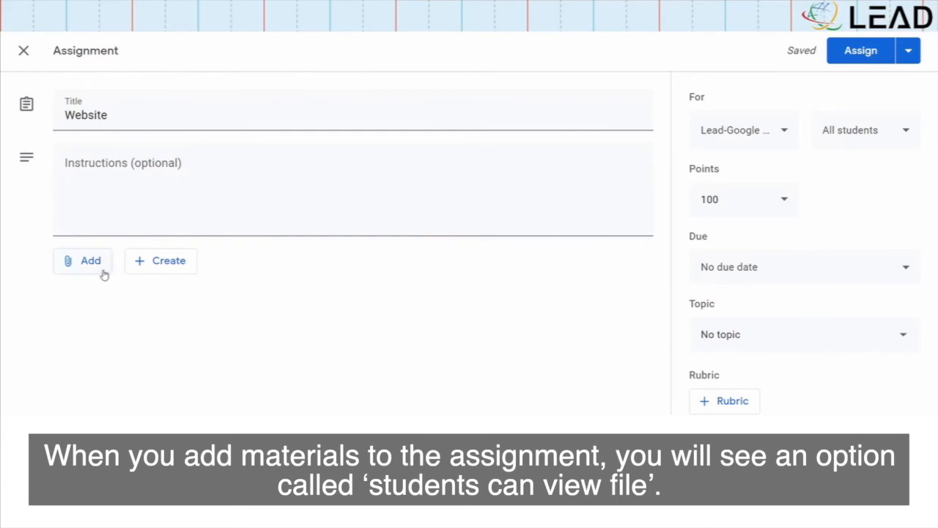
click(101, 269)
click(120, 290)
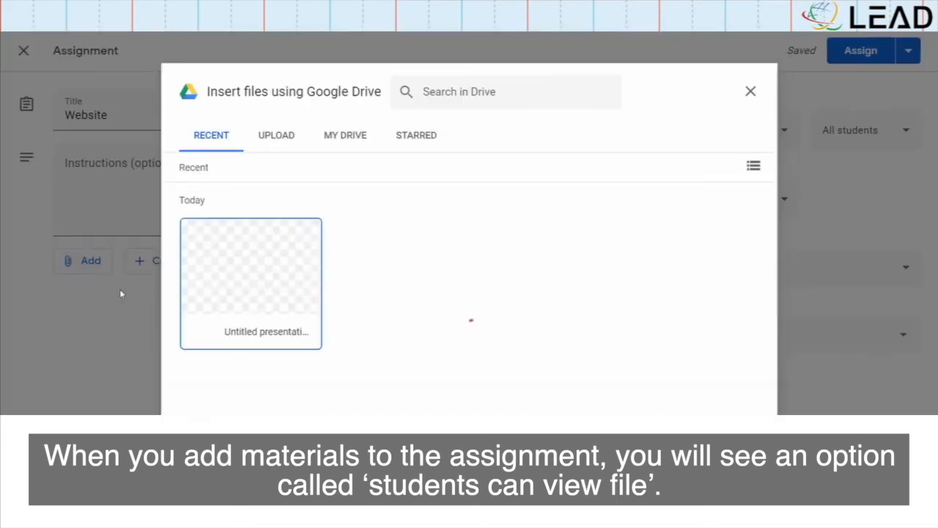
click(245, 314)
click(628, 405)
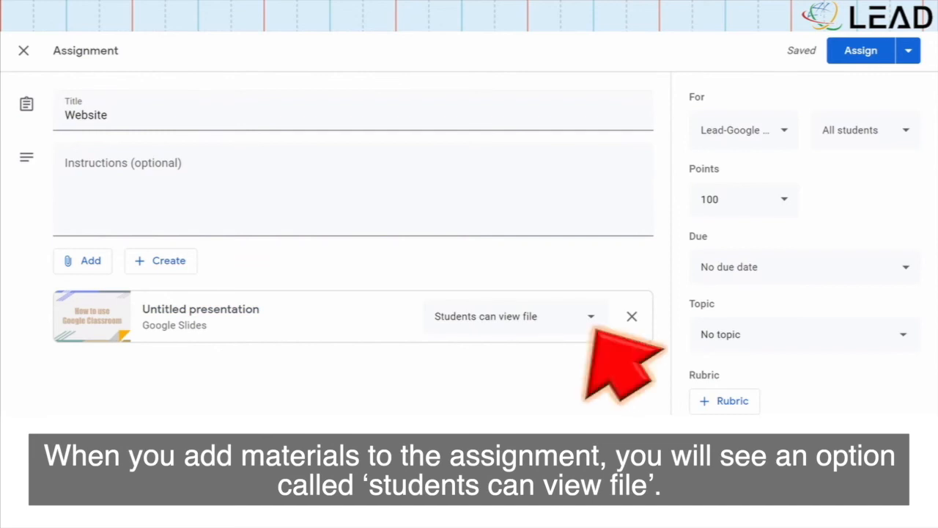
Give each student a copy of the presentation, add a rubric, and assign it
click(592, 317)
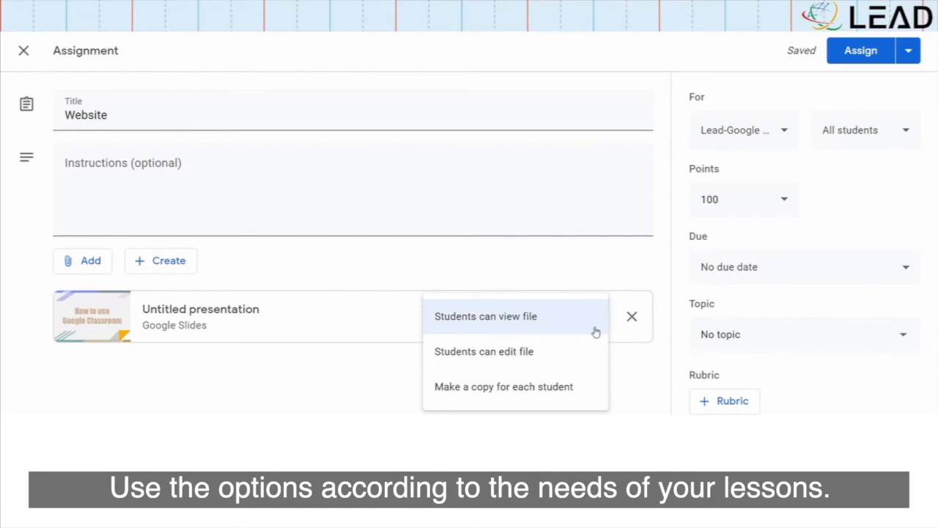
click(602, 395)
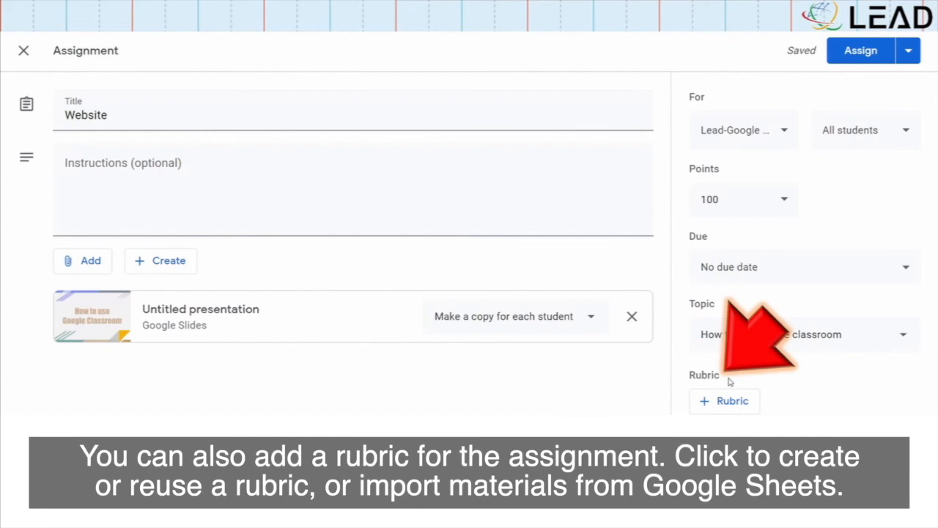
click(727, 401)
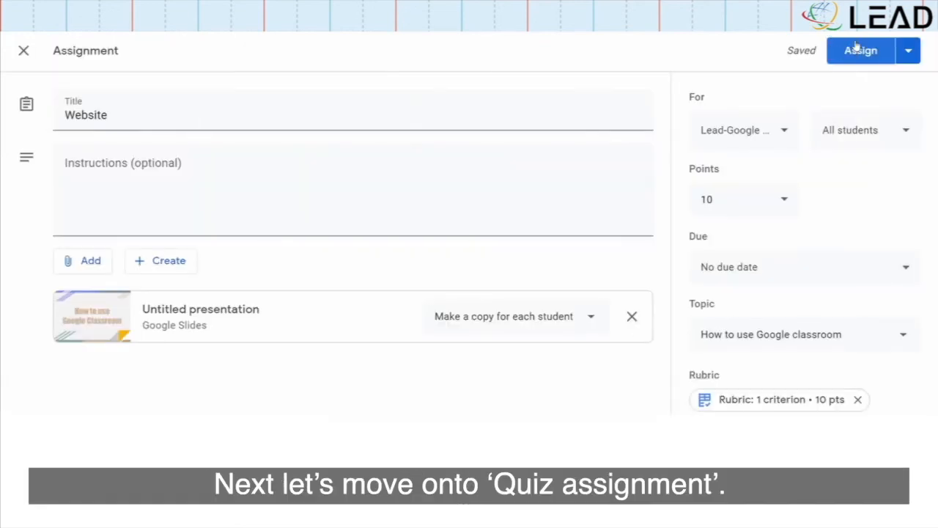
click(857, 48)
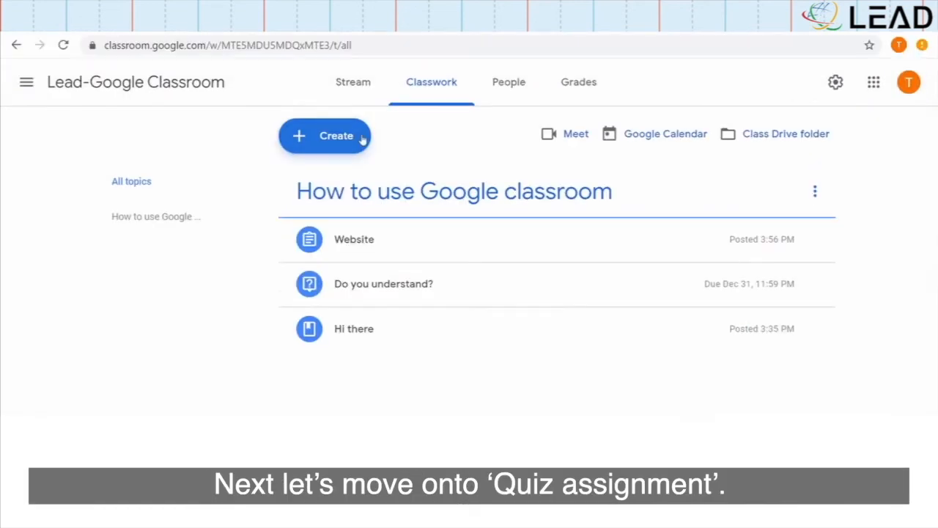
Start a quiz assignment titled 'Quiz!!!', remove the Blank Quiz, and browse Google Drive for an attachment
click(359, 139)
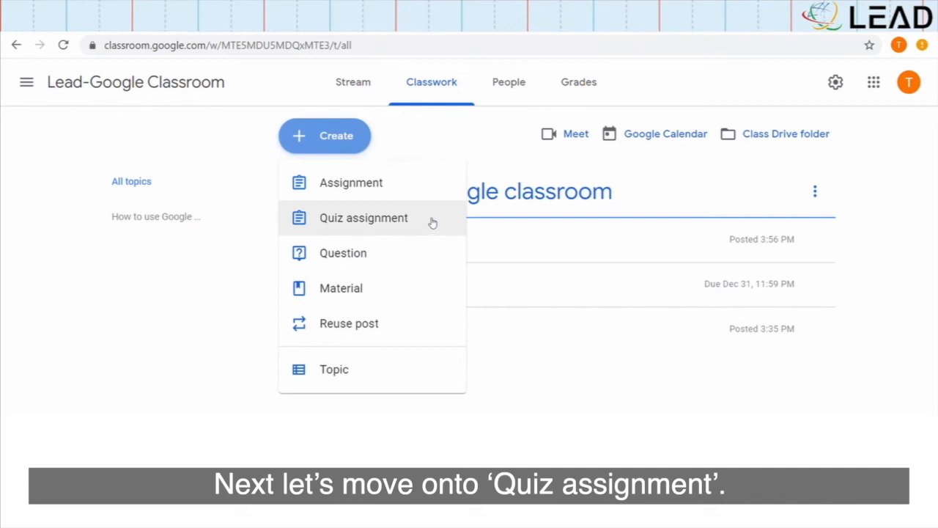
click(432, 220)
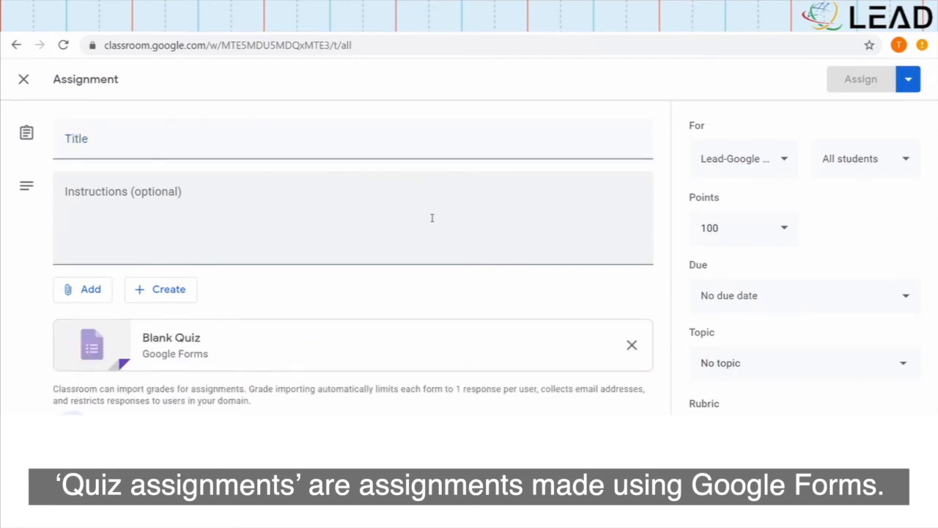
click(383, 155)
text(Quiz!!!)
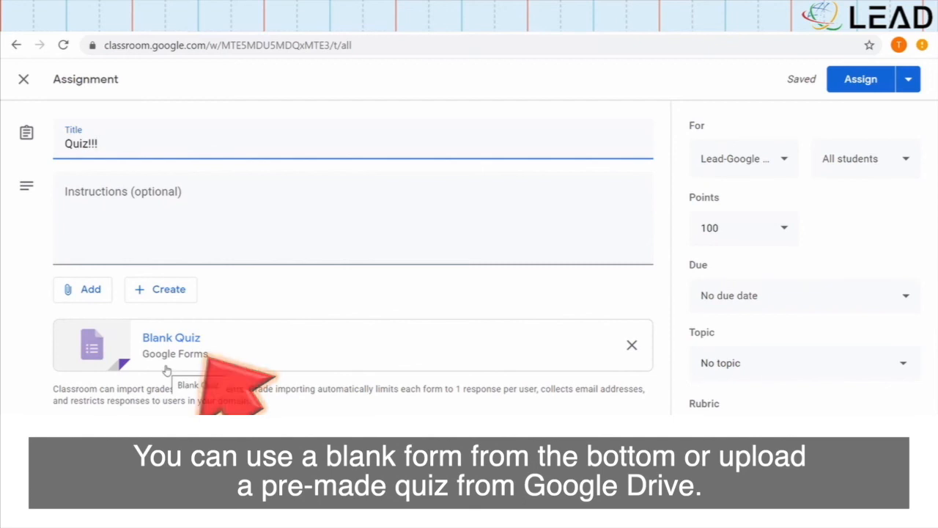
click(631, 345)
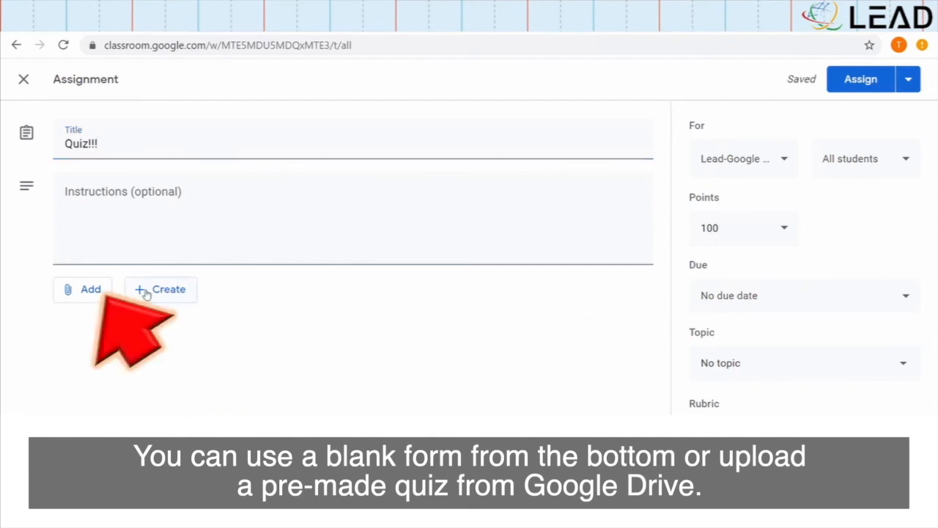
click(108, 293)
click(181, 325)
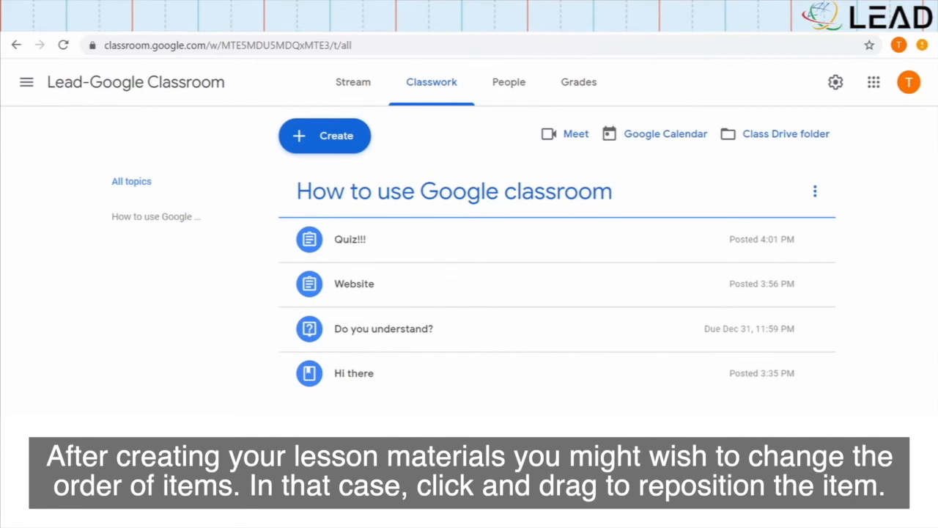
Drag Quiz!!! below Website in the classwork list and open the Grades table
drag(436, 247, 440, 278)
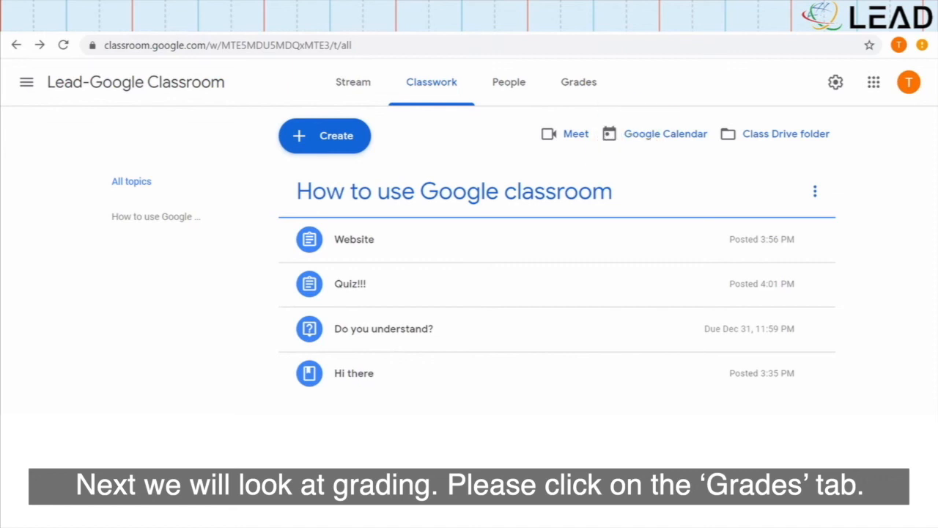
click(579, 85)
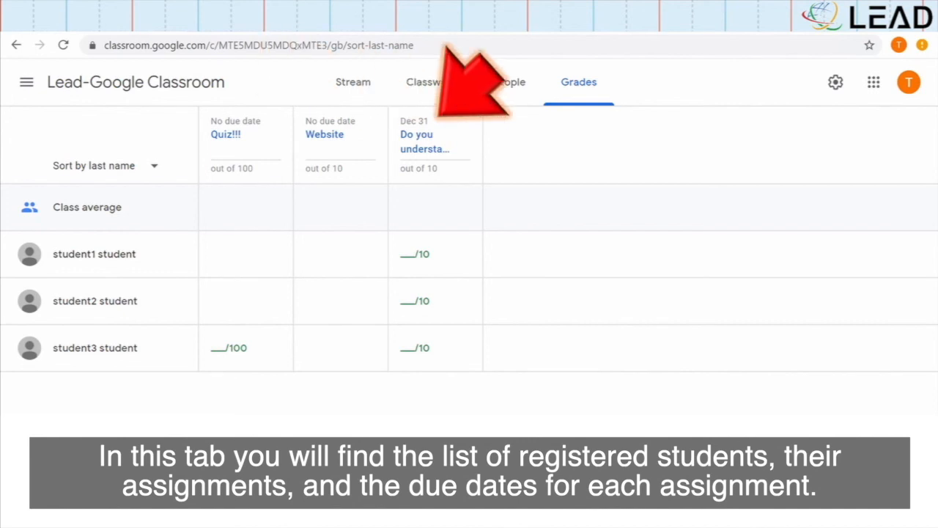
Keep students sorted by last name, then give the first student a 10 and comment 'Great' on 'Do you understand?'
click(156, 167)
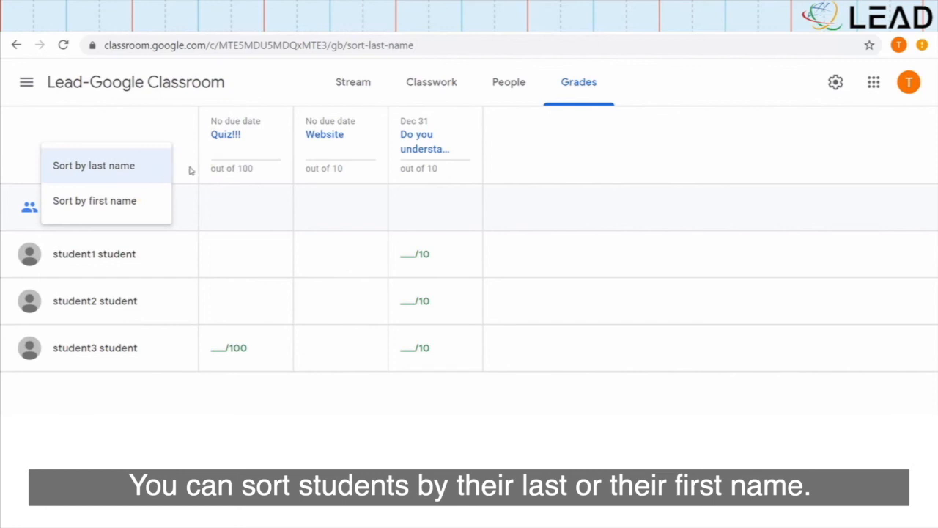
click(192, 170)
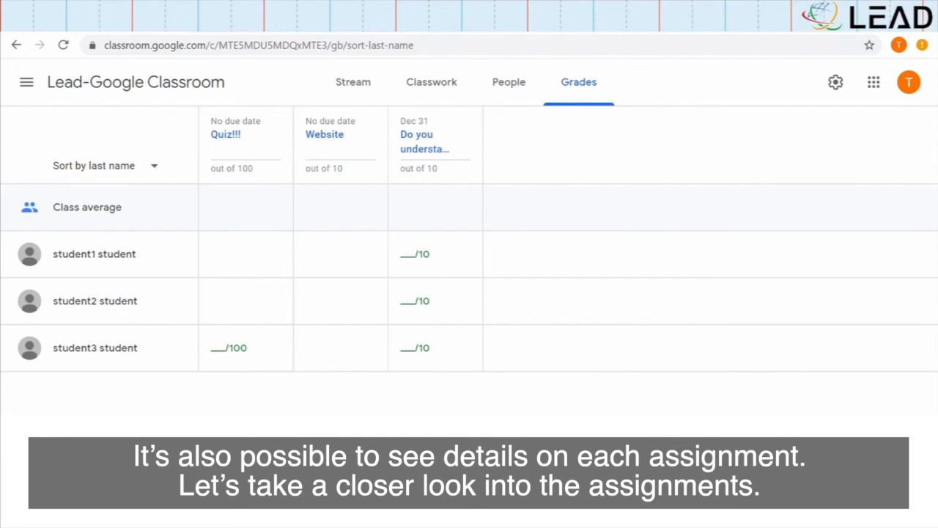
click(426, 147)
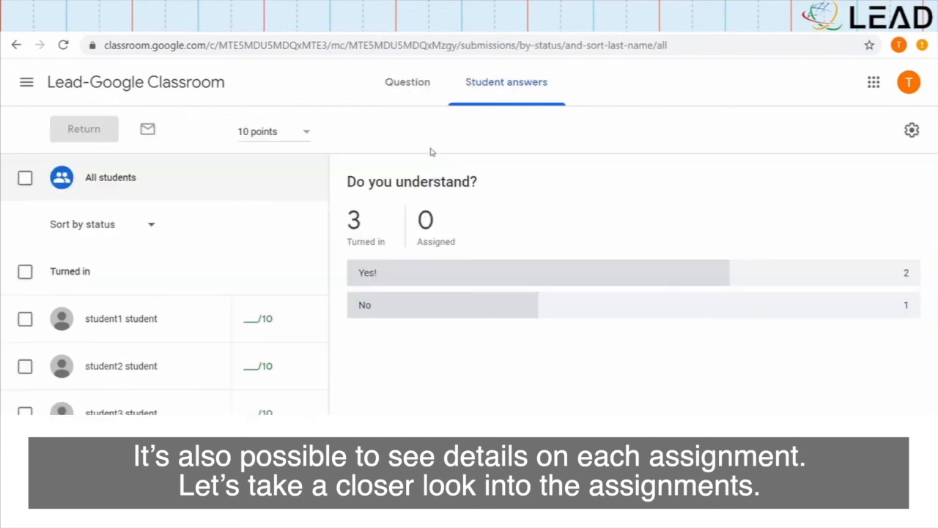
click(164, 229)
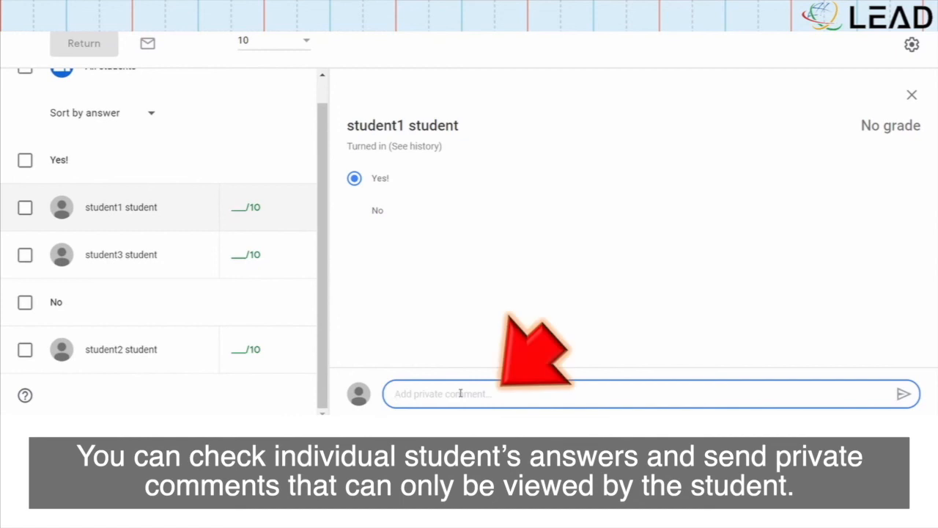
text(Great)
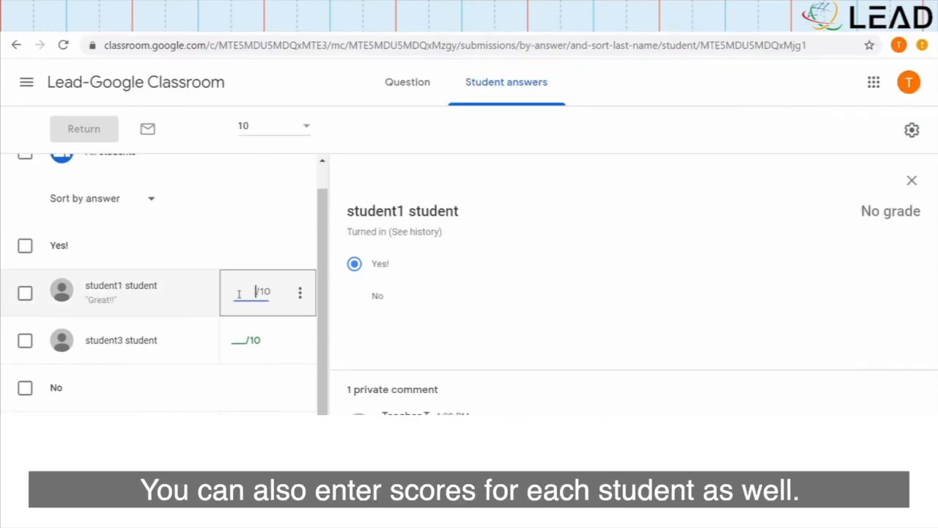
text(10)
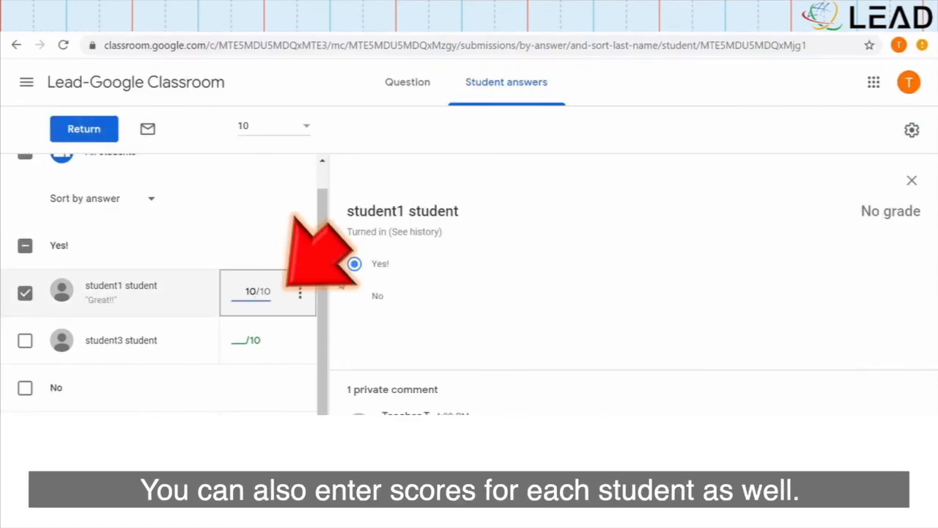
key(Return)
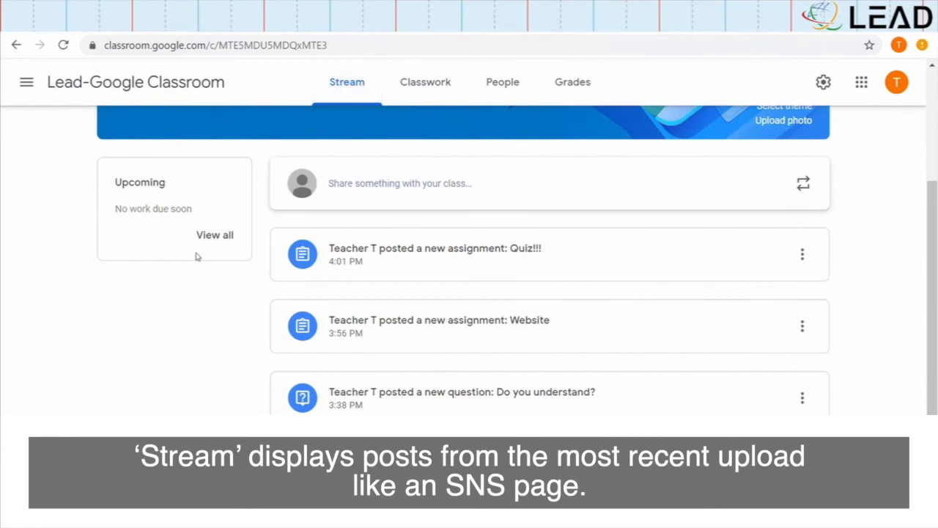
Move the 'Hi there' post to the top of the stream
scroll(203, 259, down, 1)
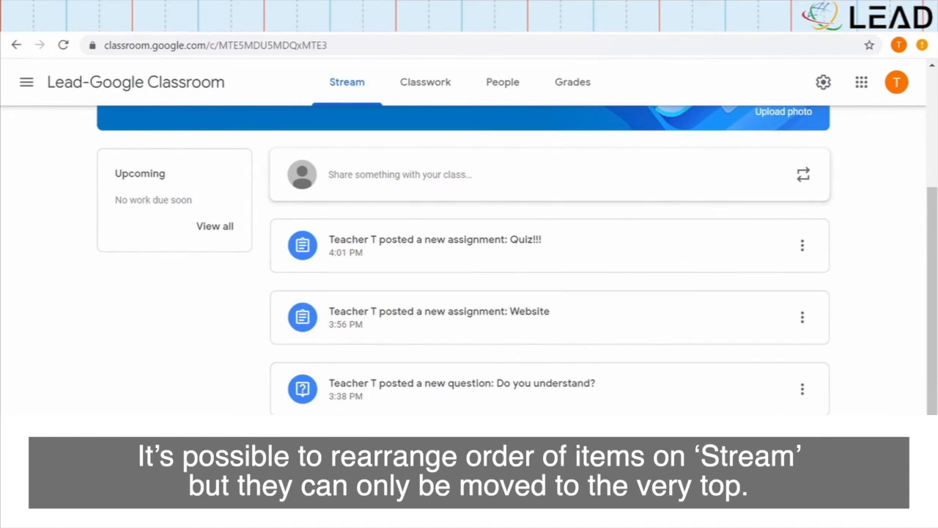
click(802, 377)
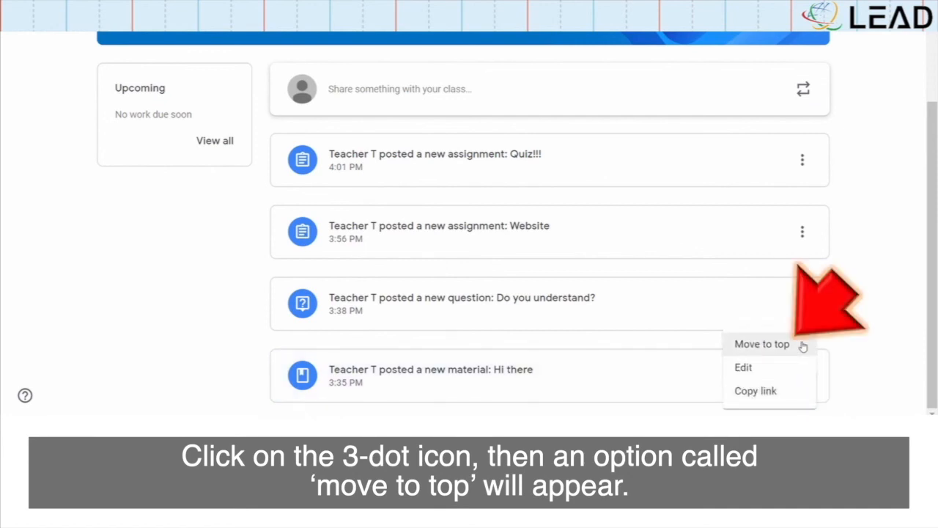
click(803, 345)
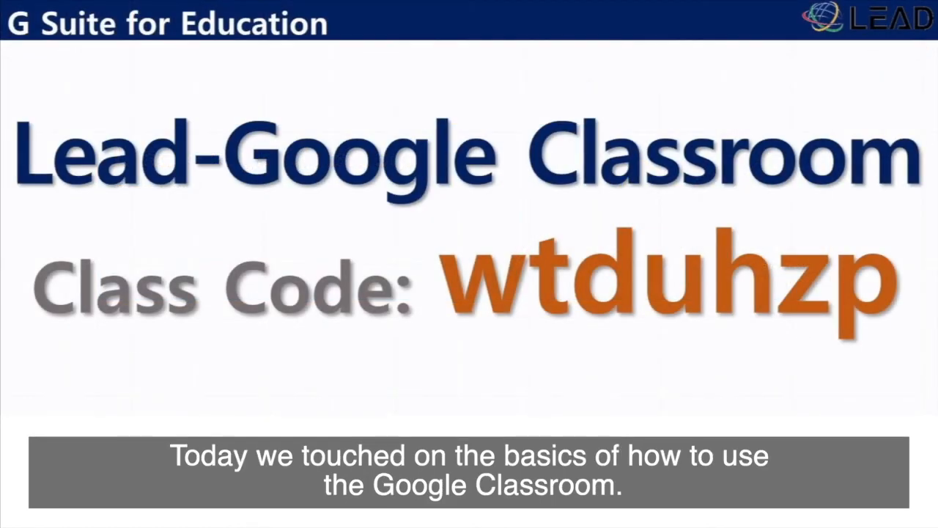